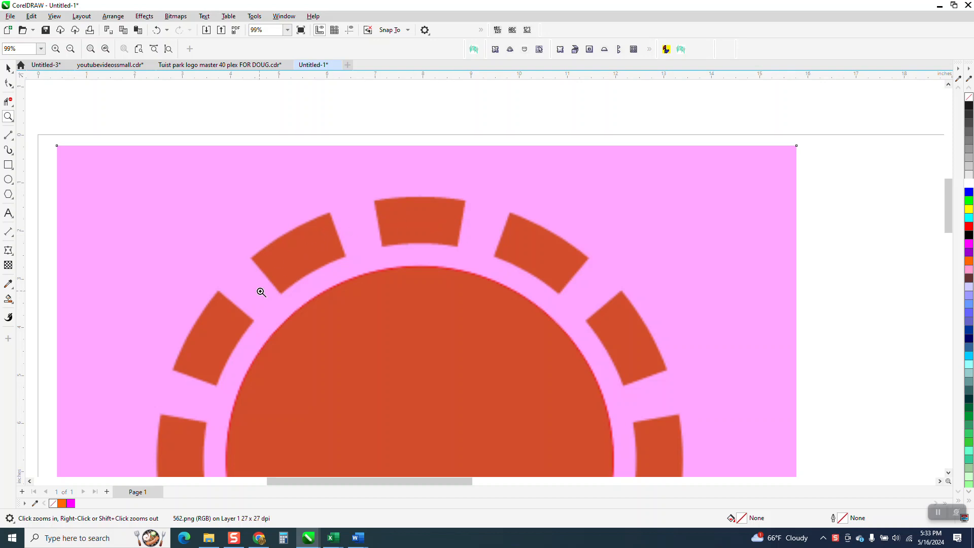
- Draw a circle about 8.56 inches across beside the image and give it a 1-inch outline
right_click(145, 188)
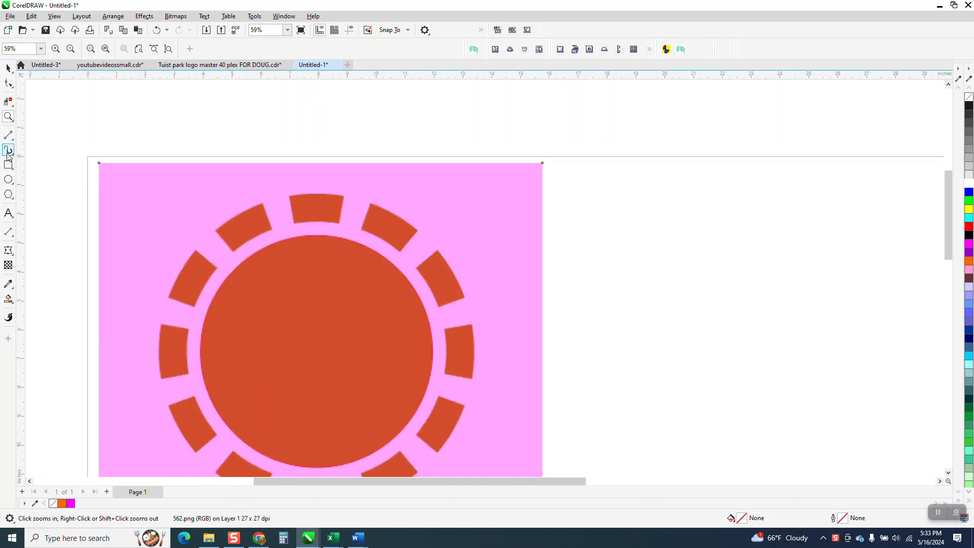
click(9, 180)
drag(853, 256, 624, 464)
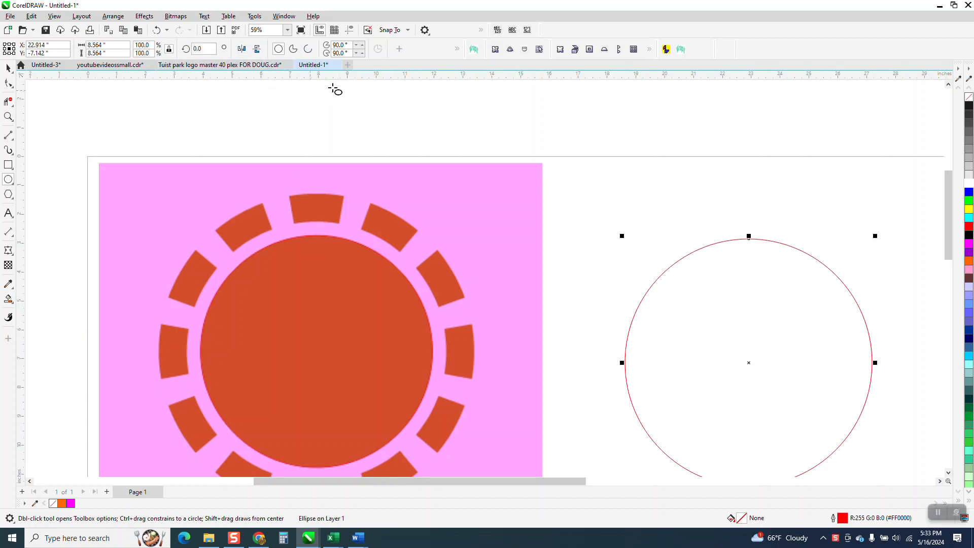
click(457, 49)
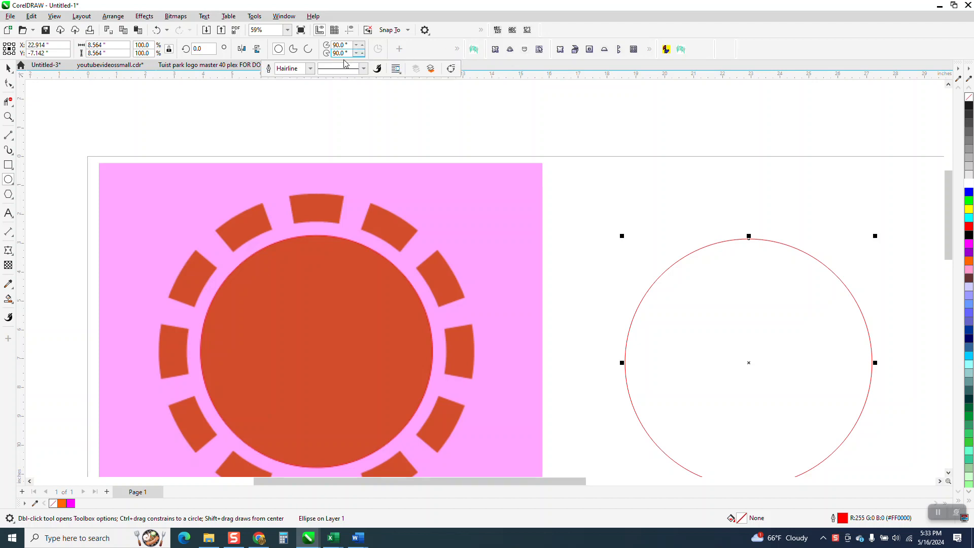
click(310, 68)
click(293, 179)
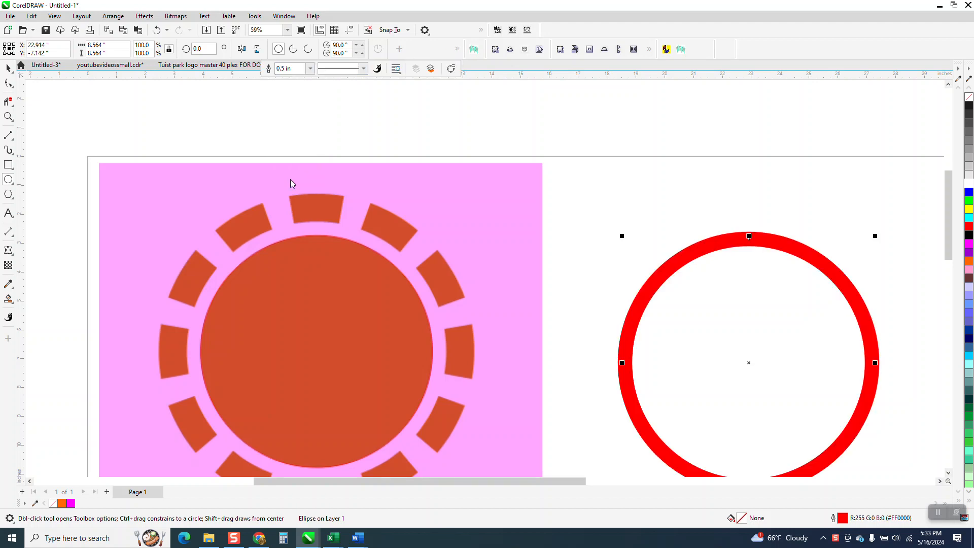
click(288, 68)
text(1)
key(Return)
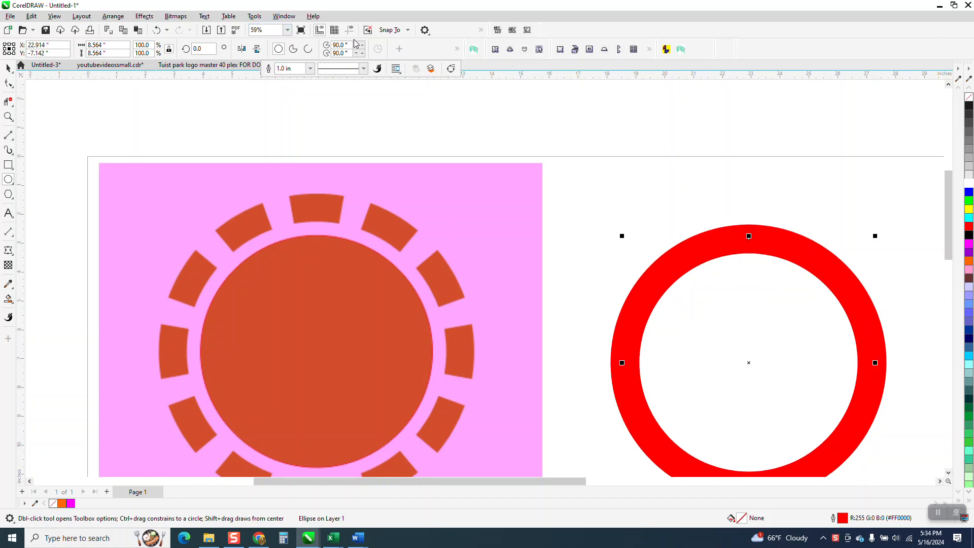
- Try a dashed line style on the circle's outline, cancel it and delete the circle
key(F12)
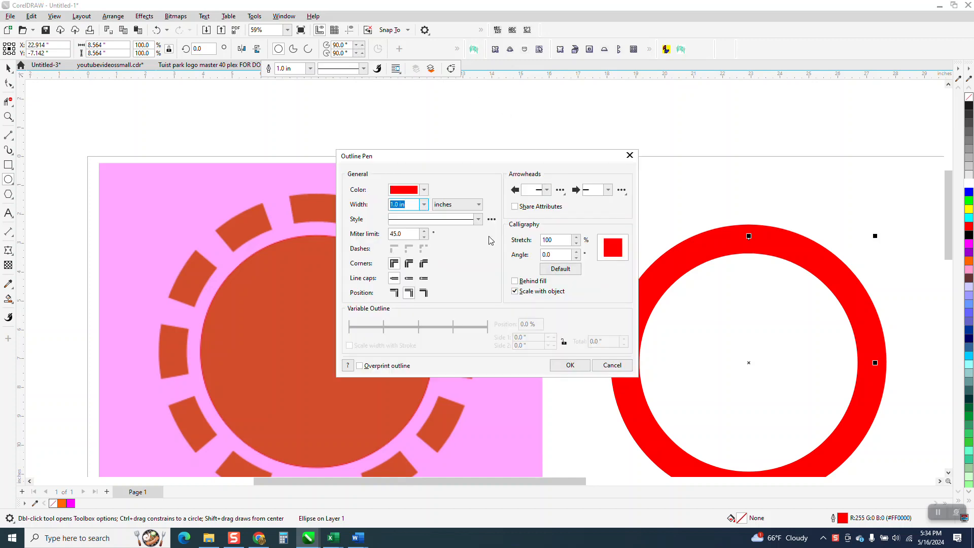
click(480, 218)
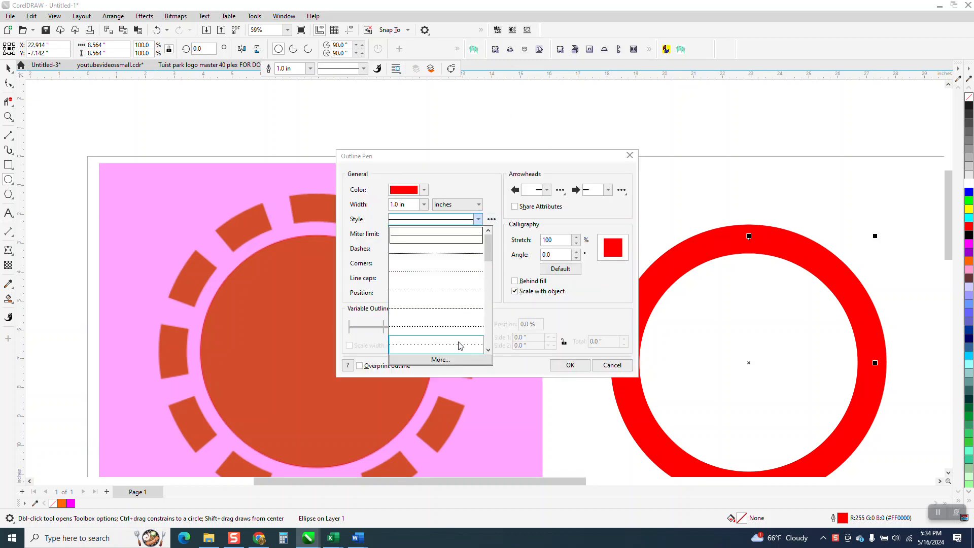
scroll(458, 350, down, 5)
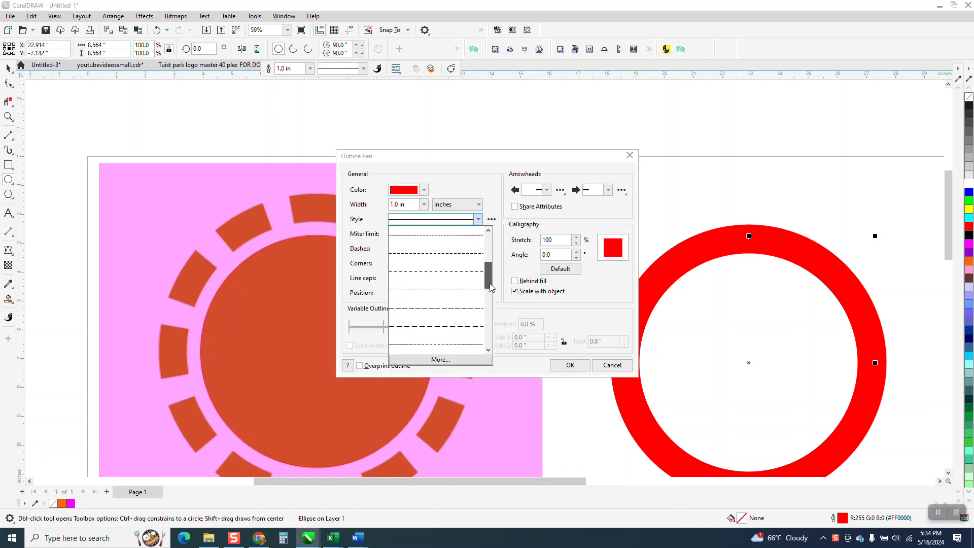
click(456, 274)
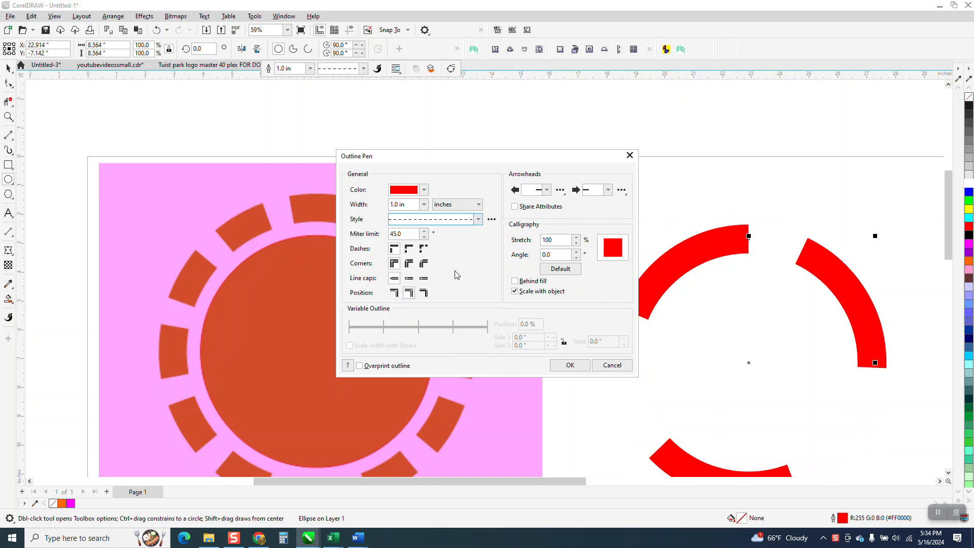
click(631, 156)
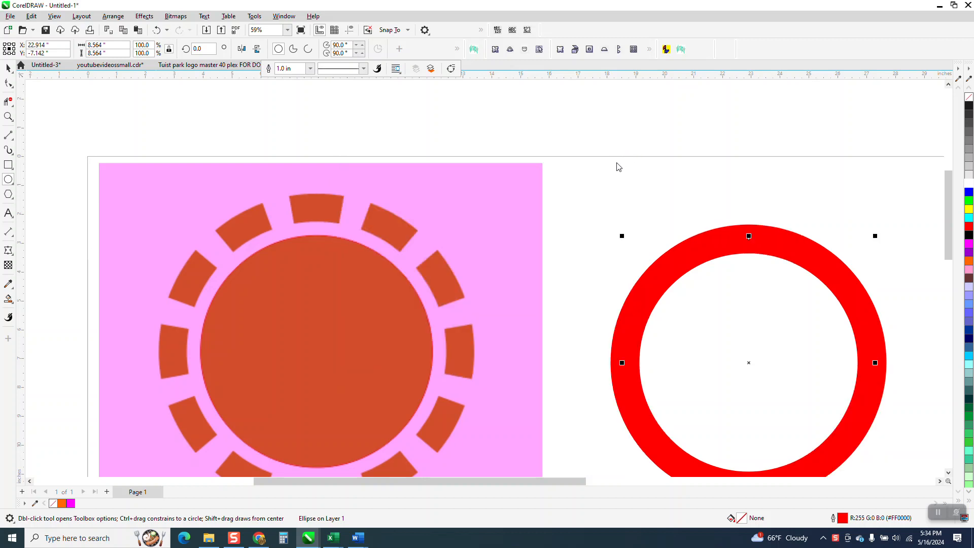
key(Delete)
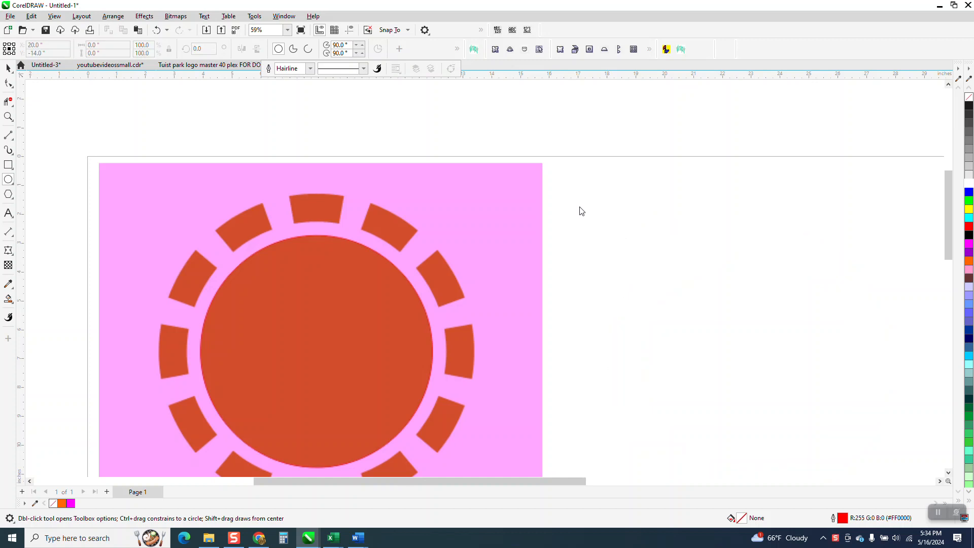
- Centre the sun image on the page
click(7, 70)
click(291, 275)
key(p)
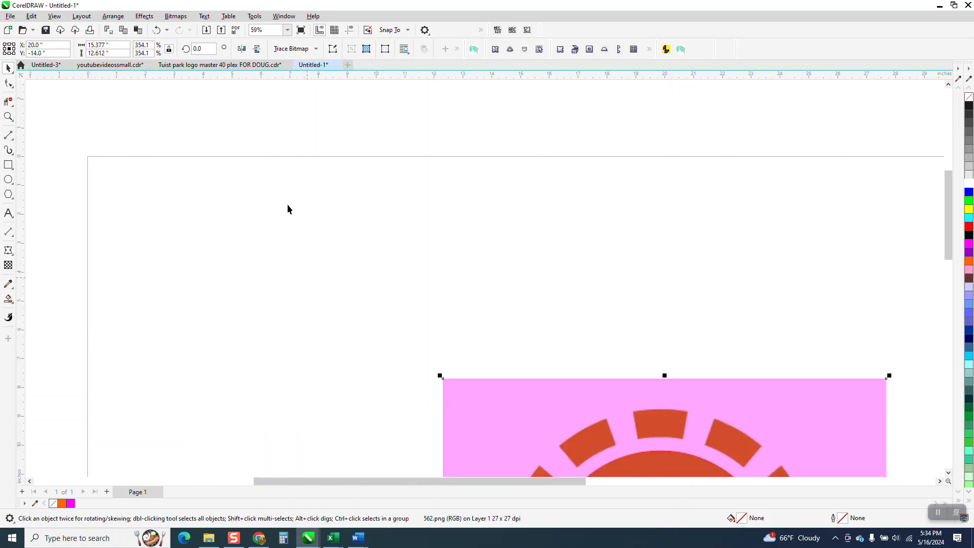
scroll(268, 171, down, 1)
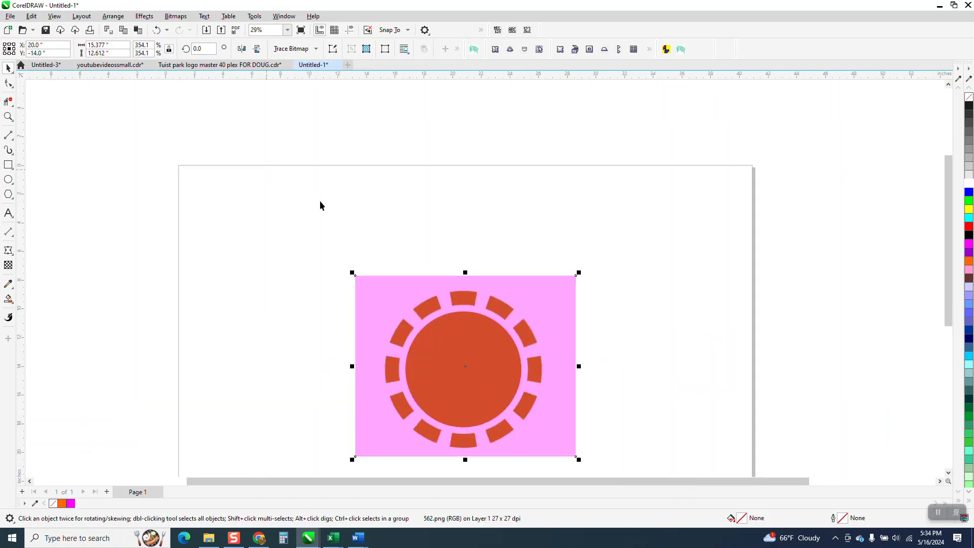
- Draw a circle about 7.27 inches across, centre it on the page and give it a yellow outline
click(8, 117)
drag(388, 320, 598, 431)
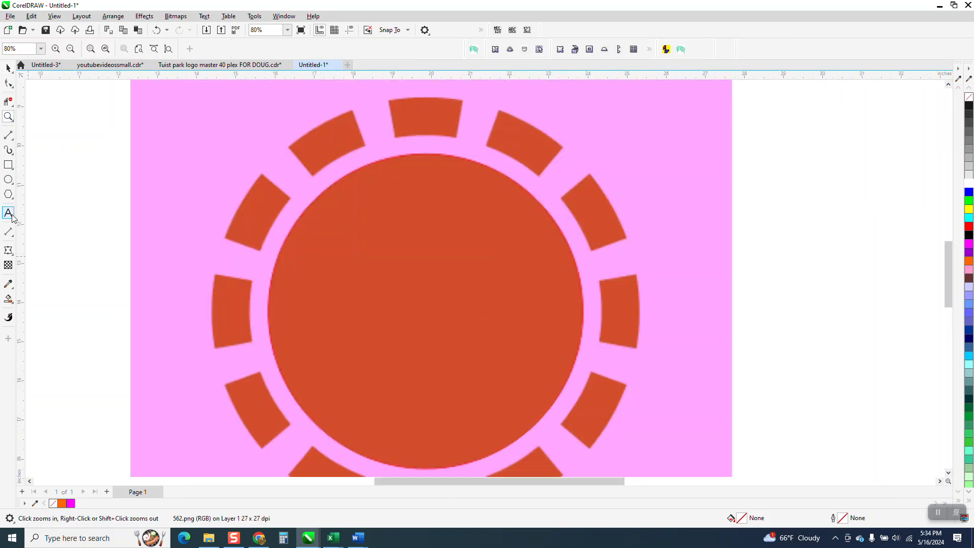
click(8, 179)
mouse_move(764, 208)
mouse_down()
mouse_move(504, 408)
mouse_move(481, 430)
mouse_move(486, 446)
mouse_up()
key(p)
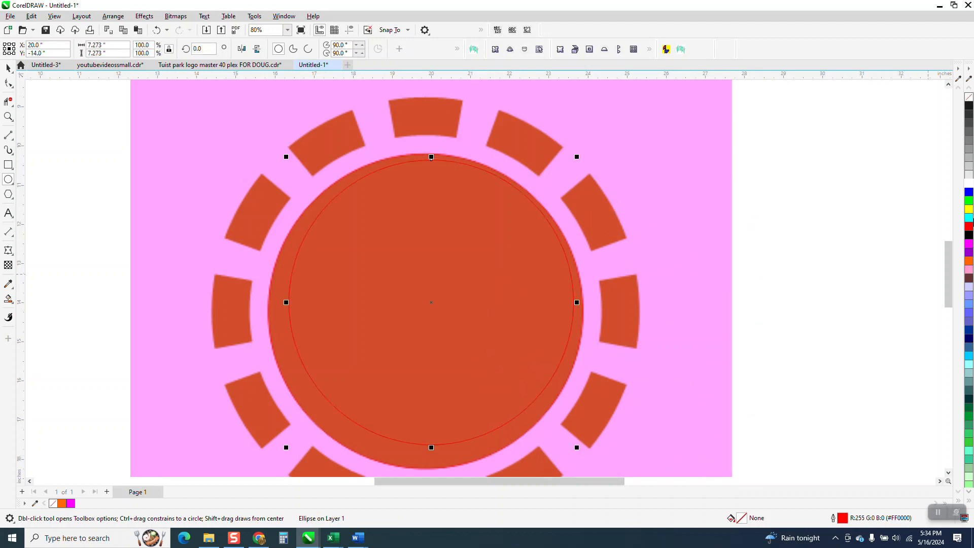
right_click(968, 209)
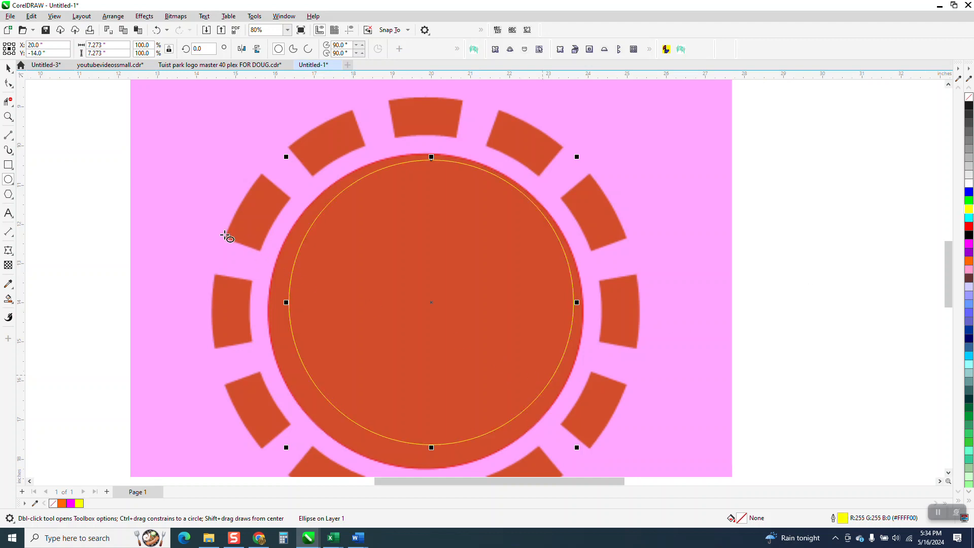
- Move the image slightly to line up its disc with the yellow circle, and enlarge the circle from its centre to about 7.96 inches
click(8, 67)
drag(601, 149, 608, 143)
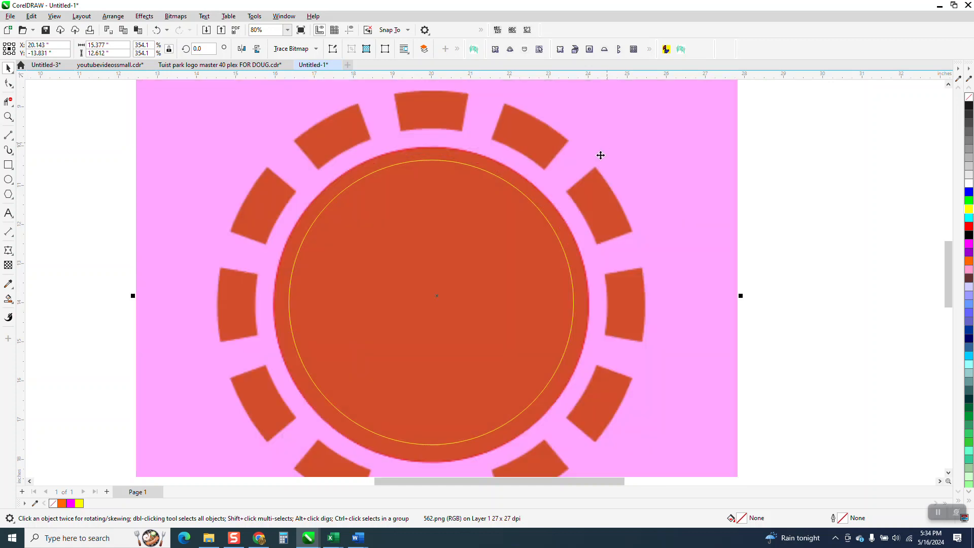
key(Escape)
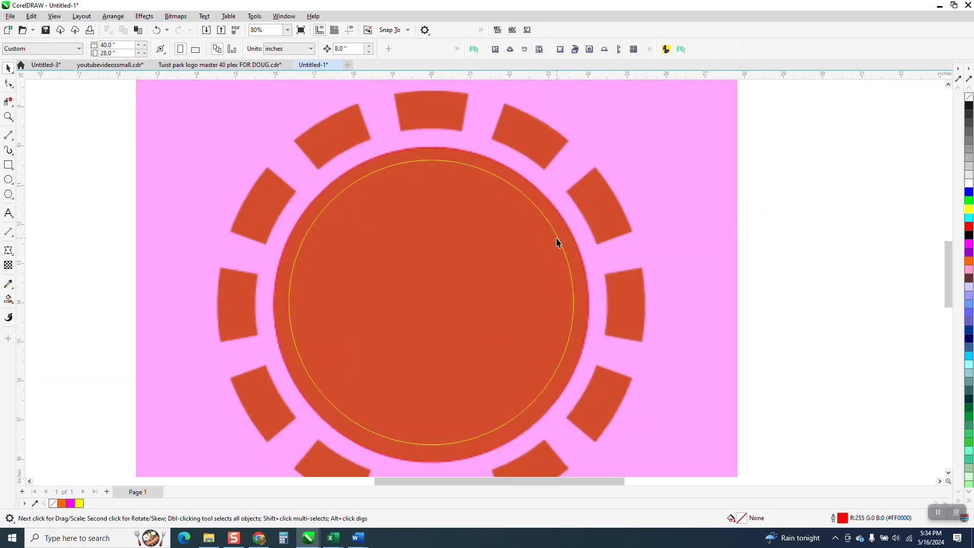
click(557, 242)
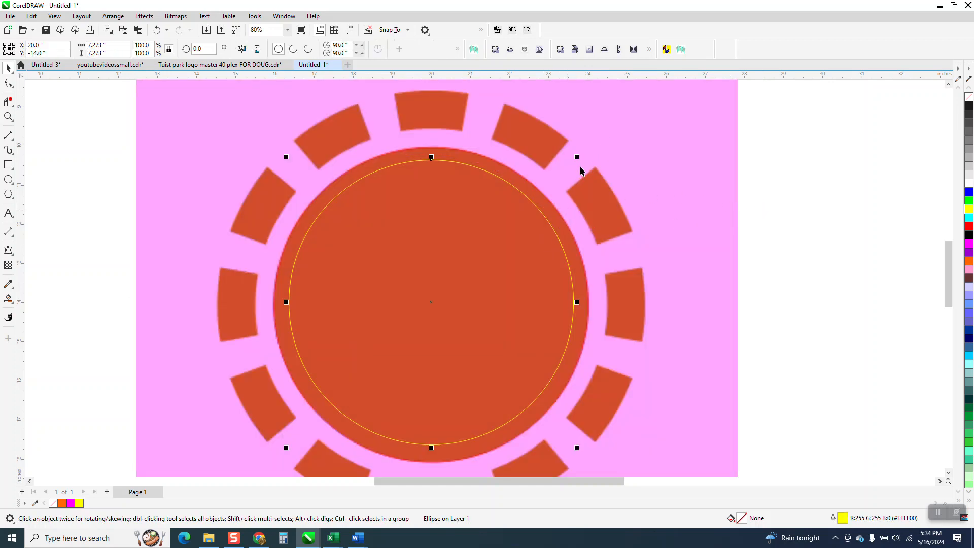
drag(577, 157, 595, 144)
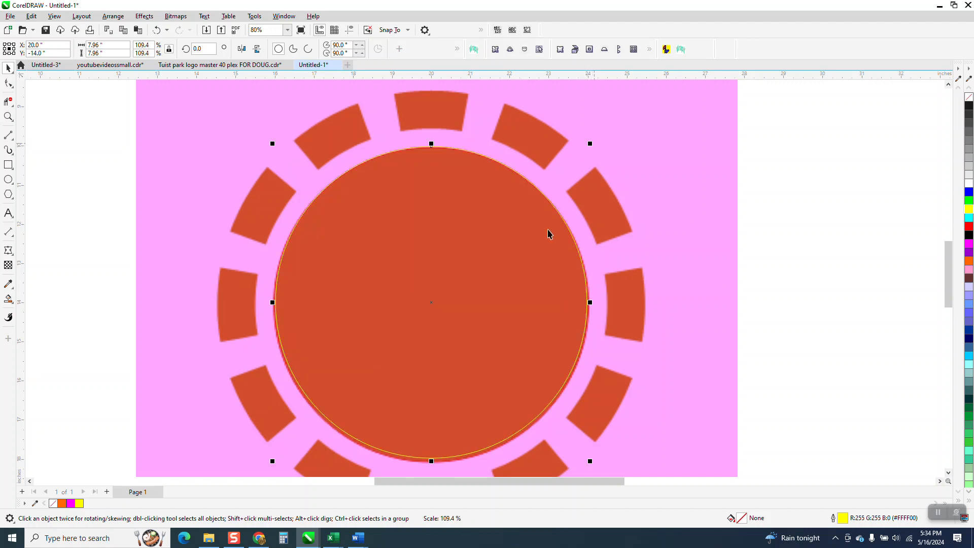
- Set the nudge distance to 0.01 inches and nudge the image up until its disc is concentric with the yellow circle
click(803, 137)
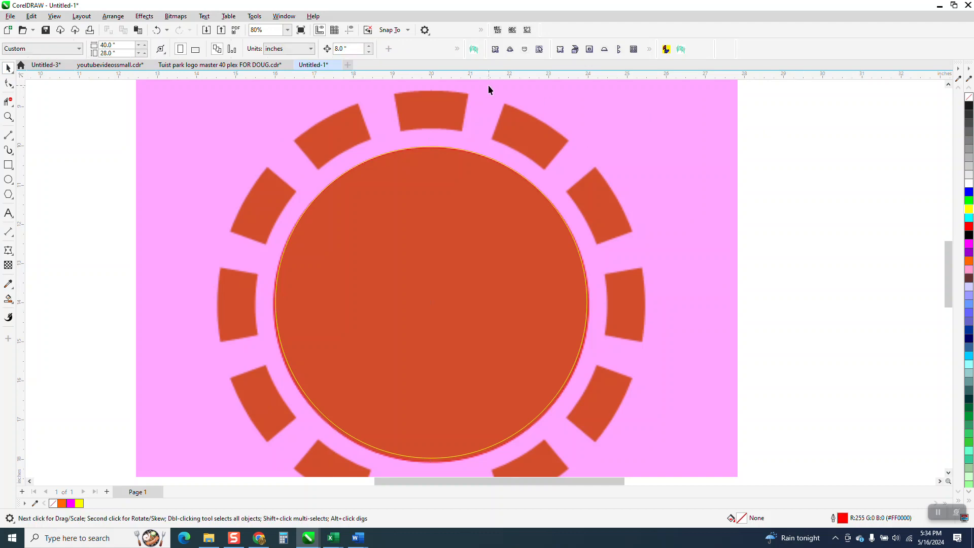
key(BackSpace)
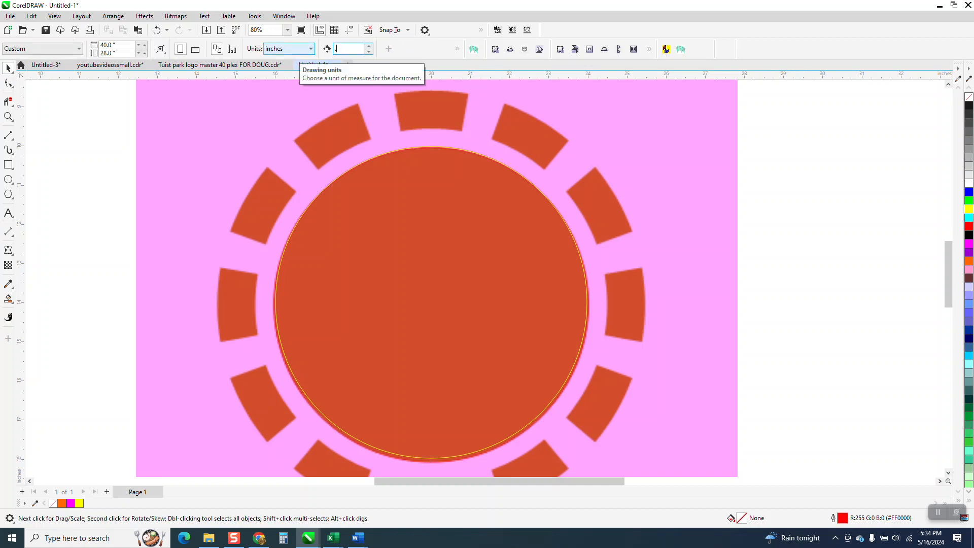
click(697, 191)
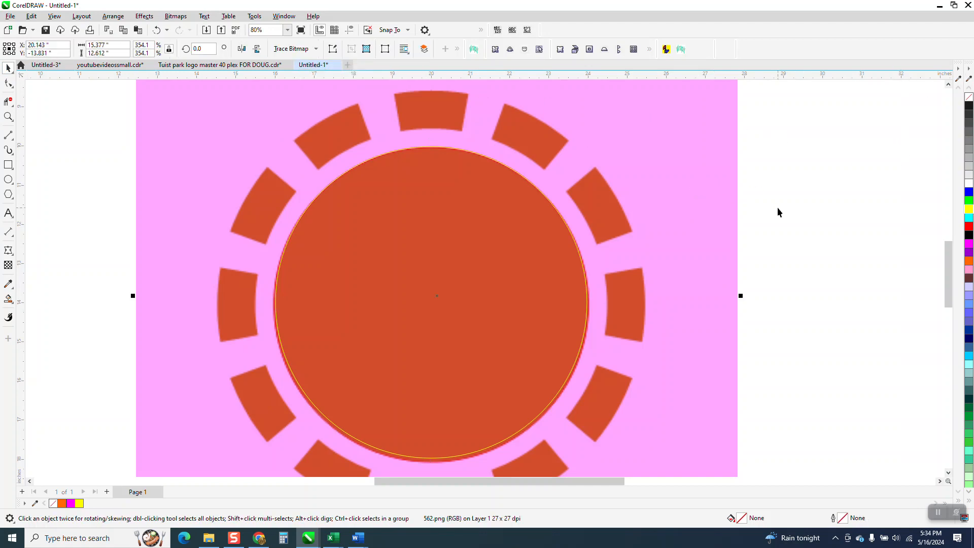
key(Up)
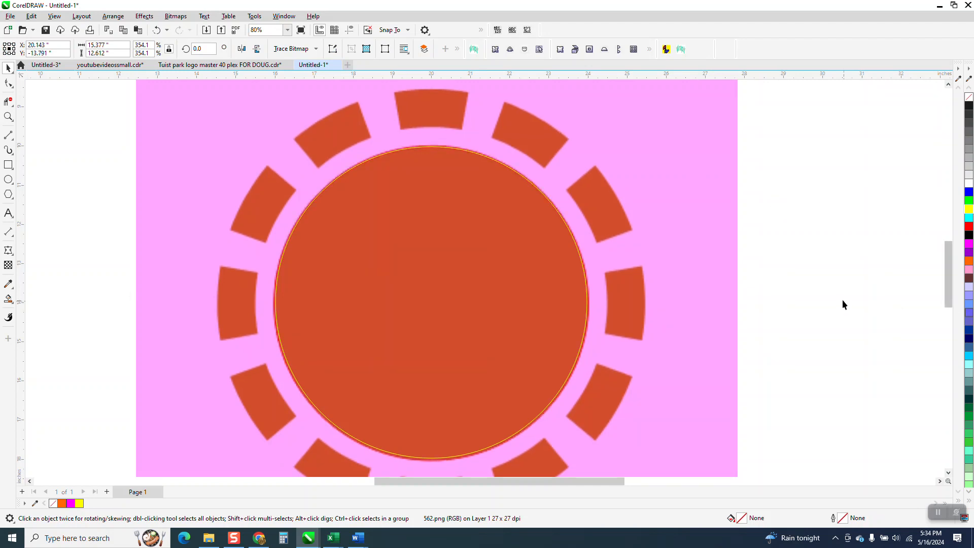
click(778, 283)
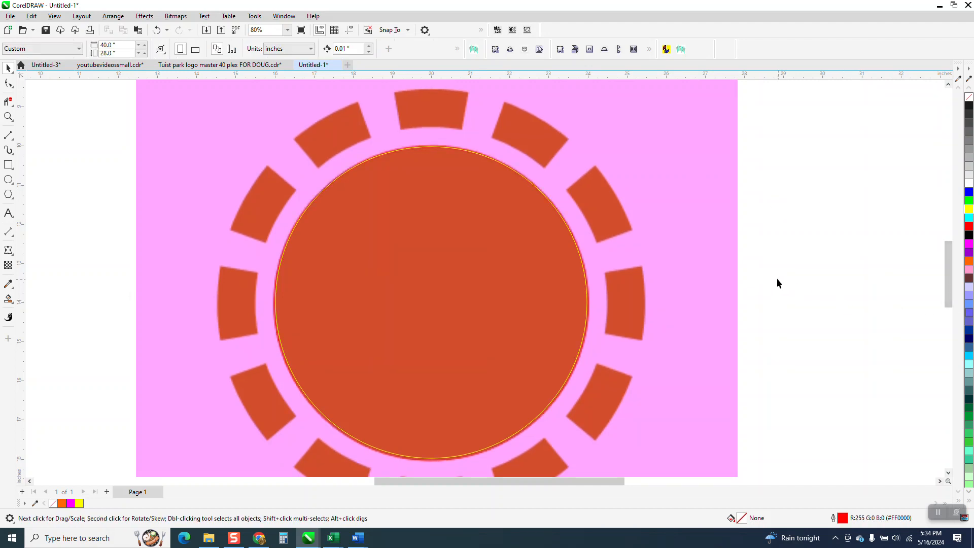
- Create two larger concentric copies of the circle, about 8.95 and 10.89 inches across, matching the inner and outer edges of the dashes
click(537, 195)
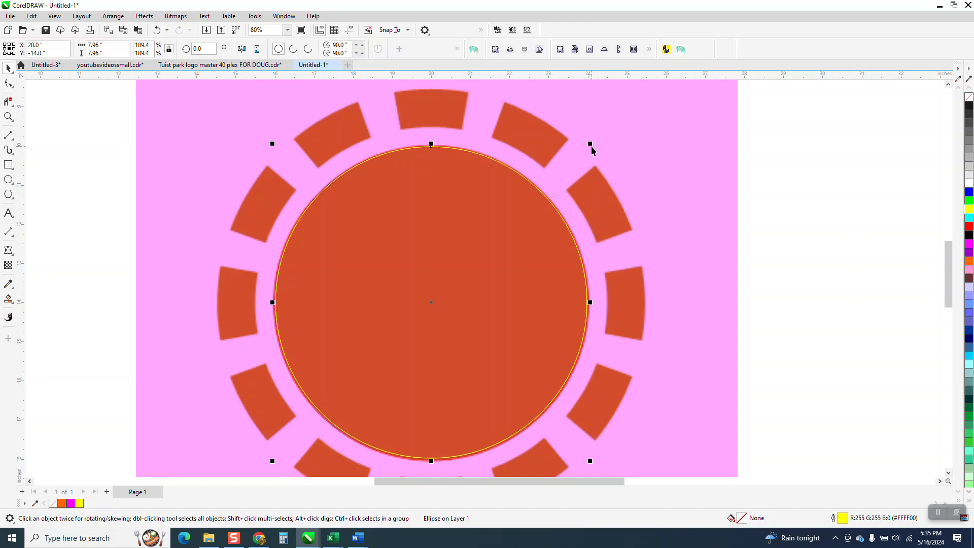
drag(590, 144, 617, 123)
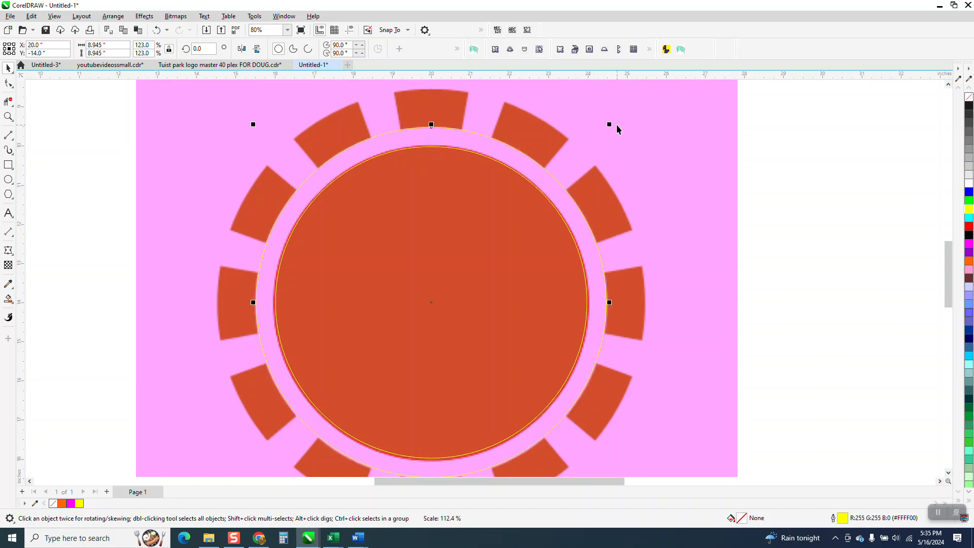
key(ctrl+r)
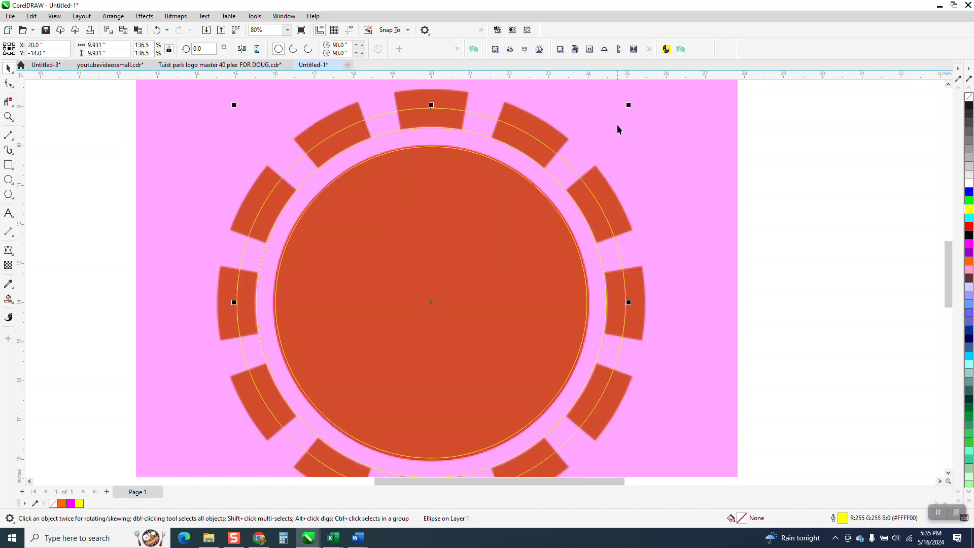
drag(631, 105, 652, 87)
- Draw a straight vertical line about 14.26 inches long and centre it on the page through the circles
scroll(437, 239, down, 1)
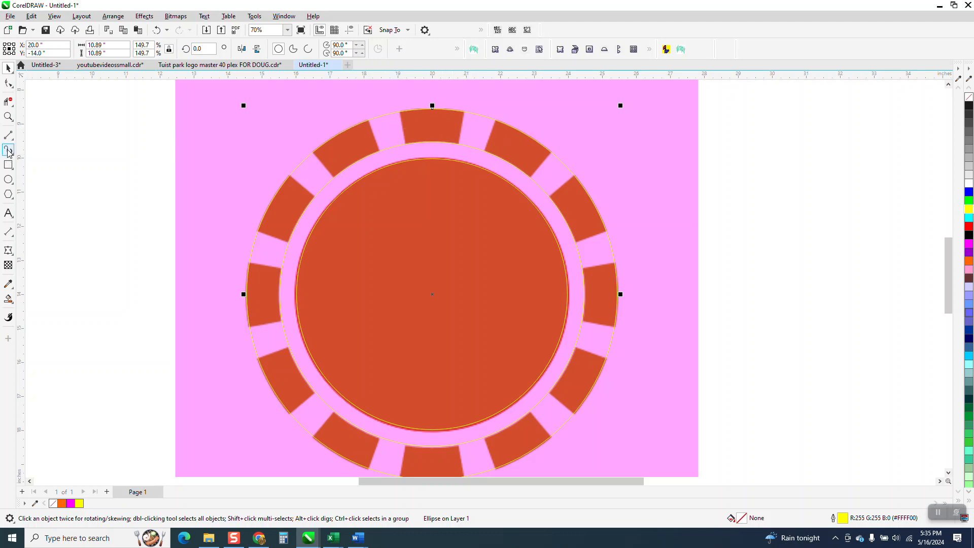
click(8, 135)
scroll(315, 196, down, 2)
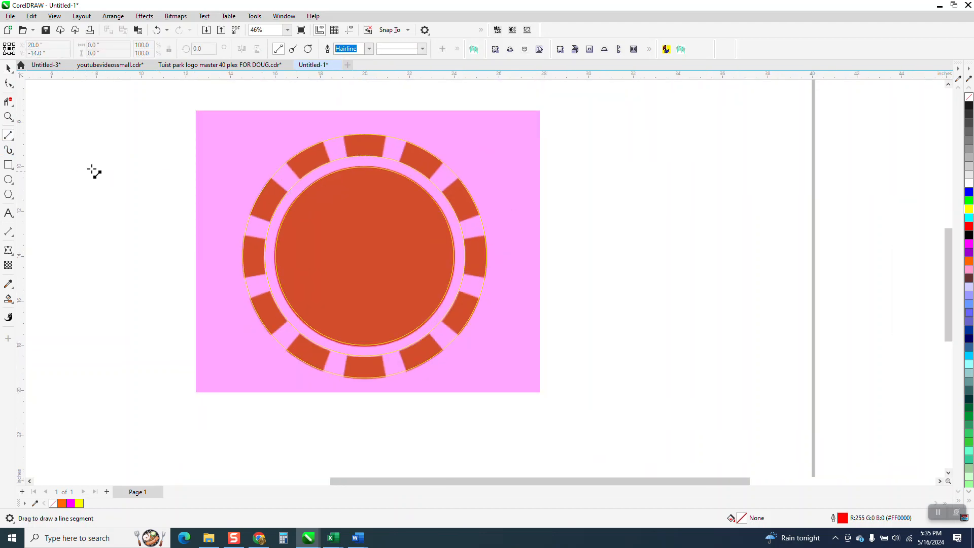
drag(609, 111, 629, 436)
key(p)
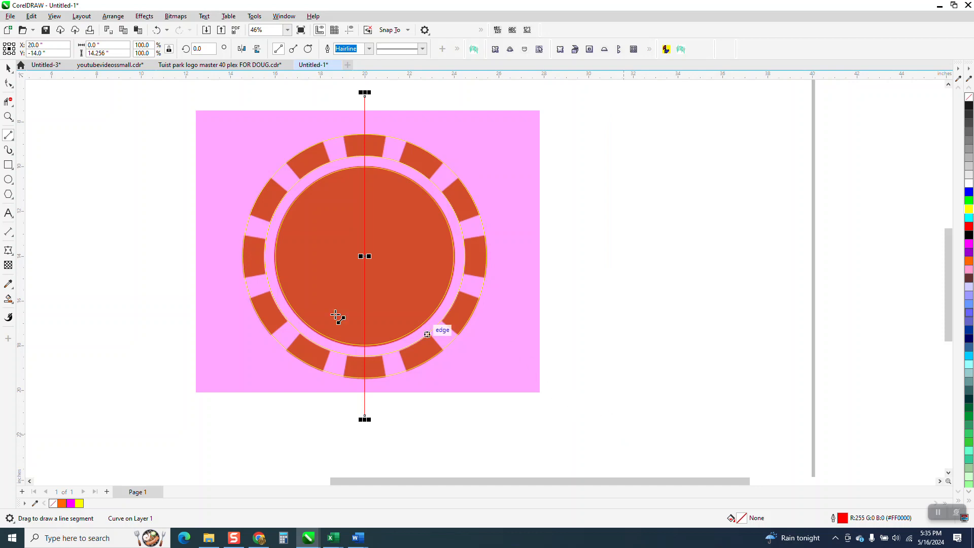
- Rotate the centred line 10 degrees and add a horizontally mirrored copy, so the two lines cross at the circles' centre
click(9, 68)
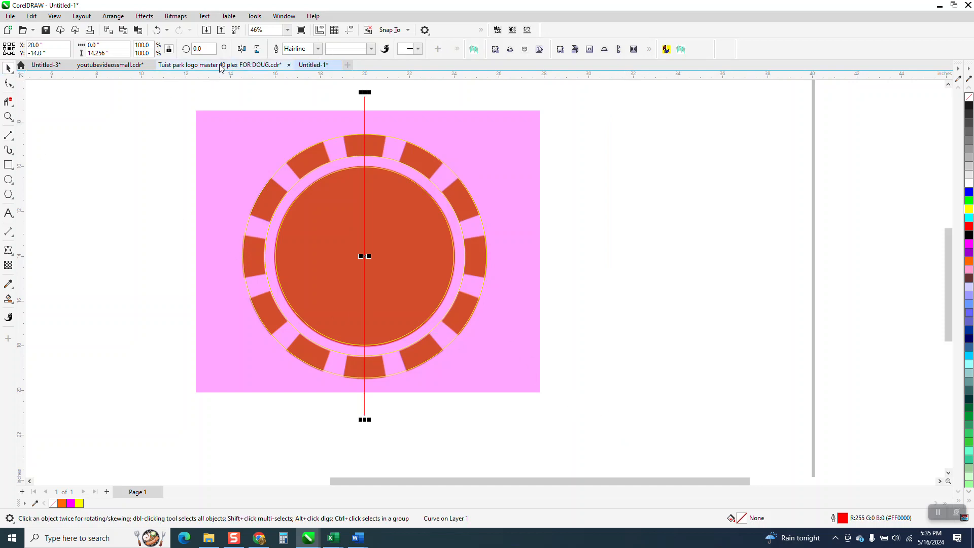
text(10)
key(Return)
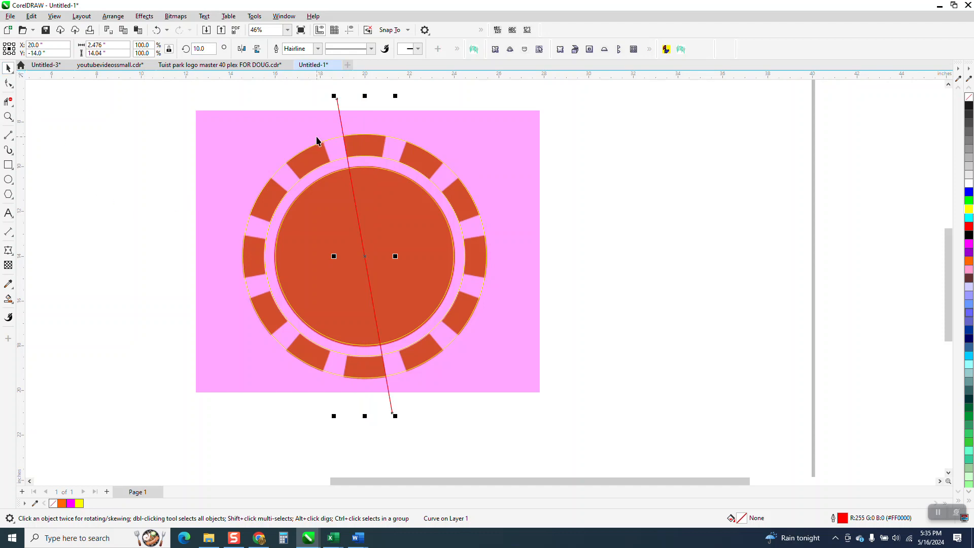
click(242, 50)
- Set the nudge distance to 8 inches and nudge the bitmap 16 inches to the right, off the circles and lines
click(491, 180)
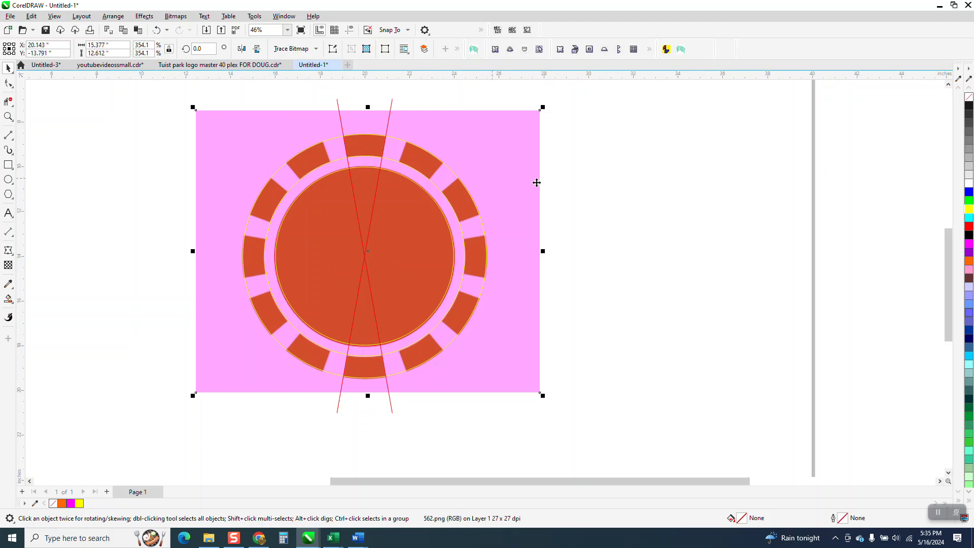
key(Escape)
click(340, 54)
text(8)
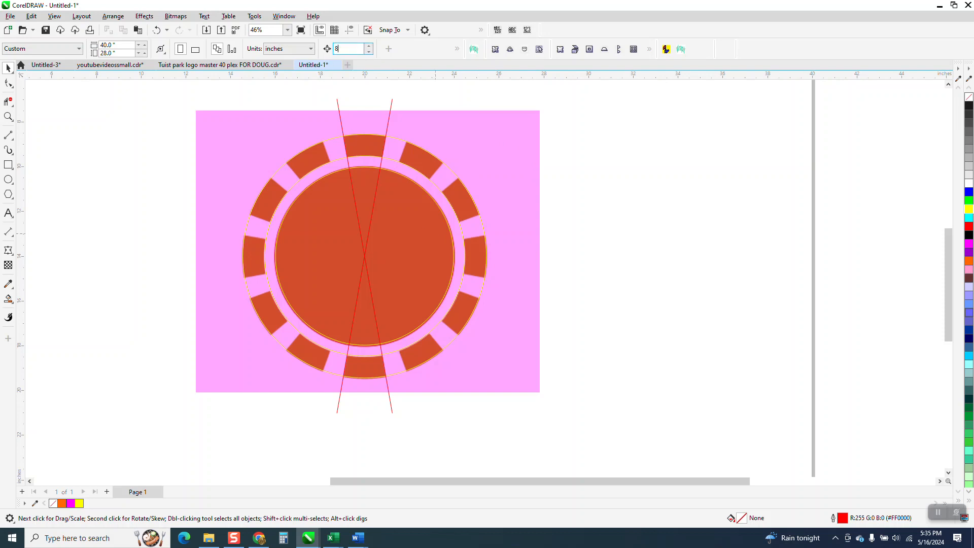
click(537, 271)
key(Right)
key(Right)
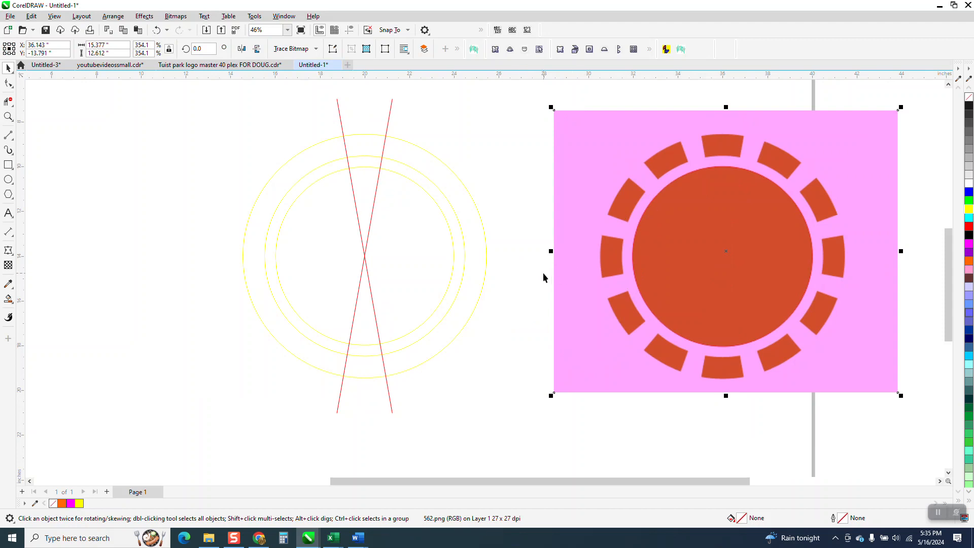
- Outline the three circles in red and Smart Fill the top dash between the crossed lines with orange-red sampled from the bitmap
drag(158, 114, 562, 421)
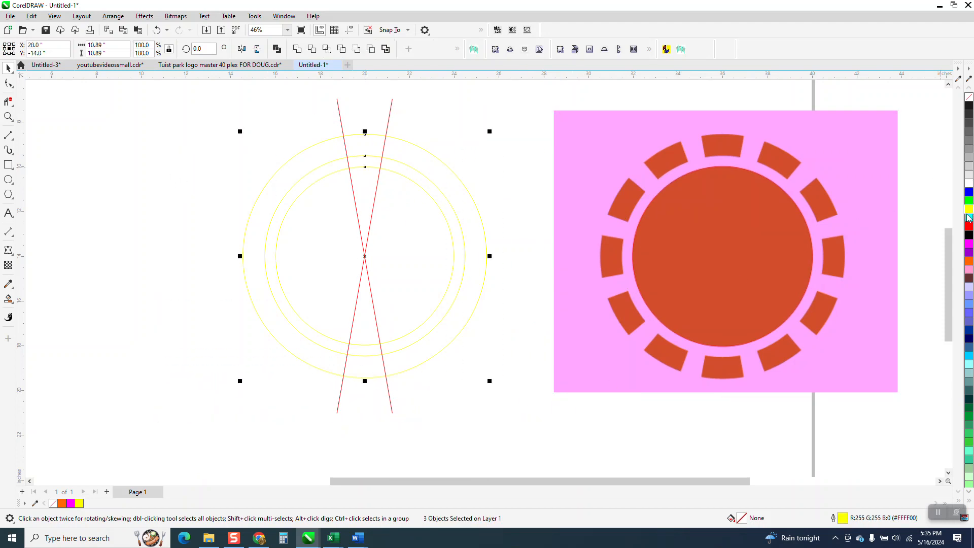
right_click(969, 227)
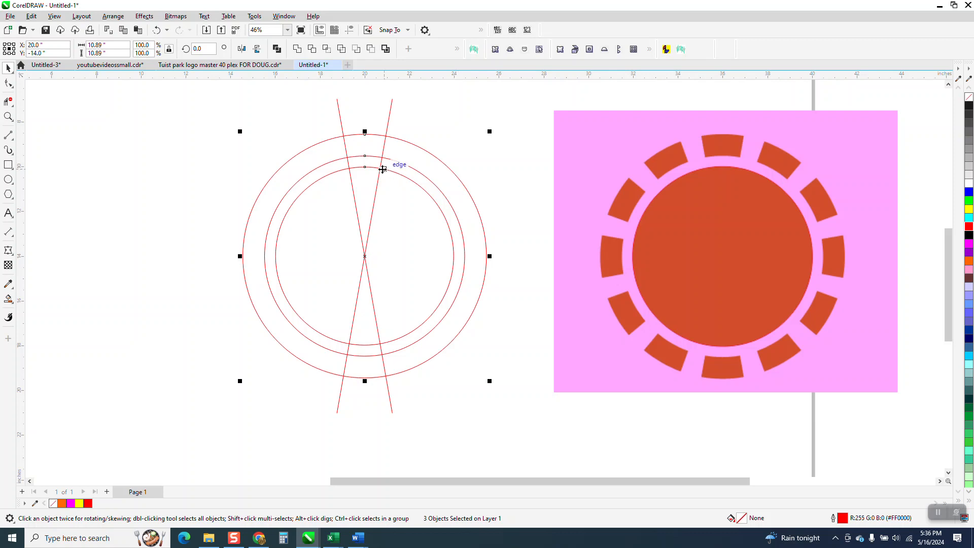
click(10, 298)
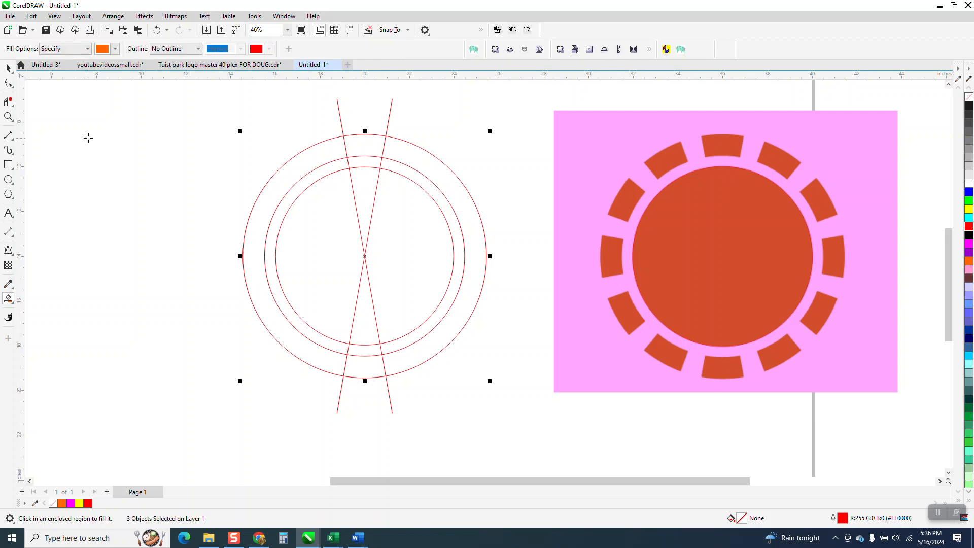
click(116, 48)
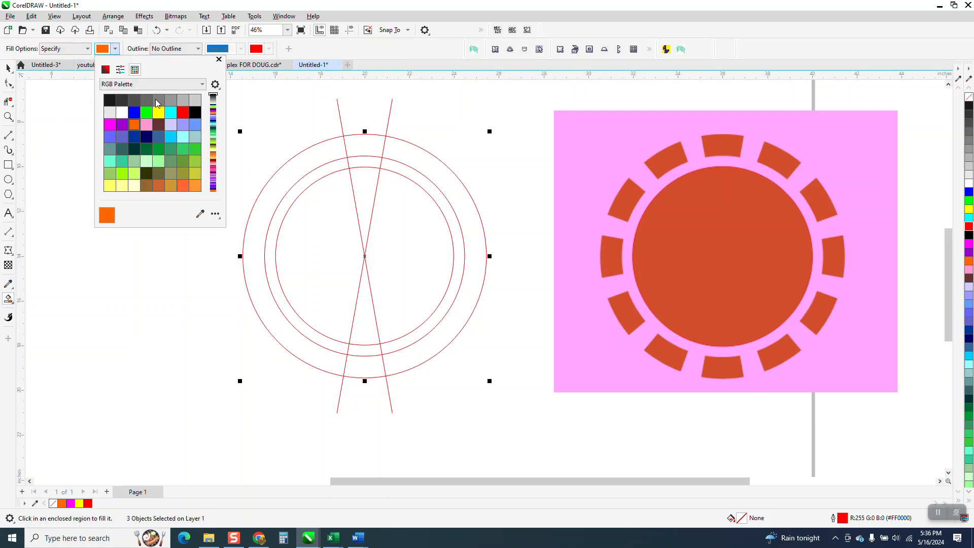
click(199, 214)
click(689, 207)
click(364, 147)
click(365, 146)
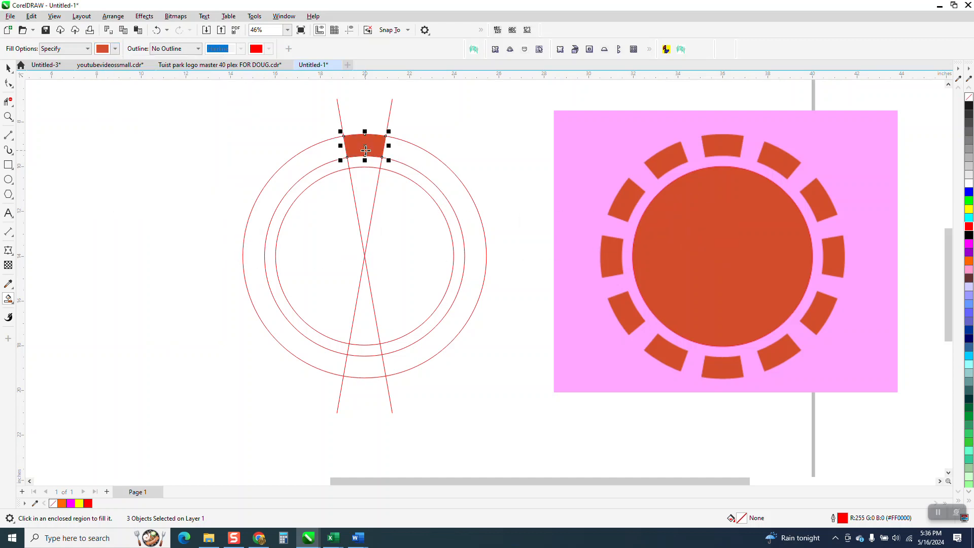
- Nudge the filled dash 8 inches up, clear of the construction circles and lines
click(8, 68)
click(430, 124)
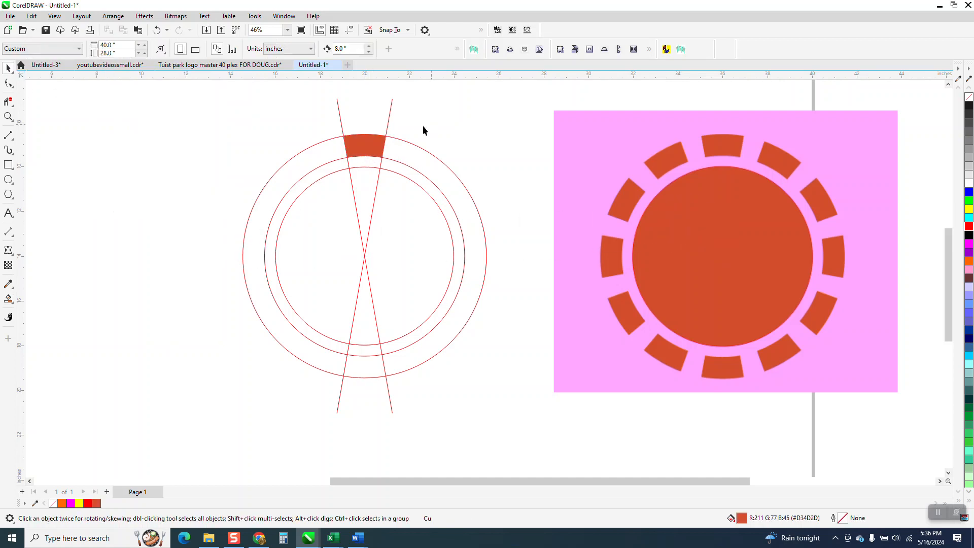
click(381, 147)
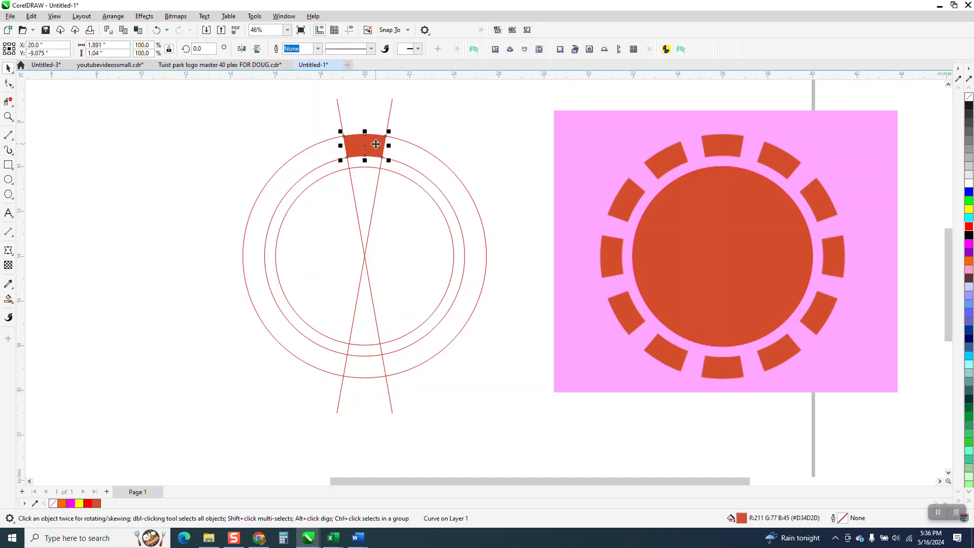
key(Delete)
- Nudge the circles and crossed lines 32 inches left off the page, and nudge the dash 8 inches back down
scroll(355, 195, down, 2)
drag(238, 120, 493, 374)
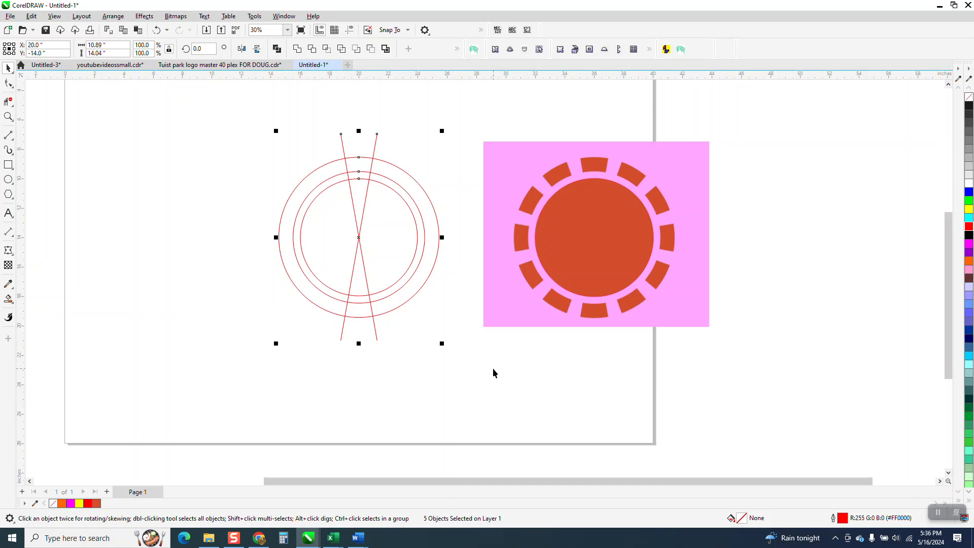
key(shift+Left)
key(shift+Left)
key(shift+Left)
key(shift+Left)
scroll(488, 367, down, 1)
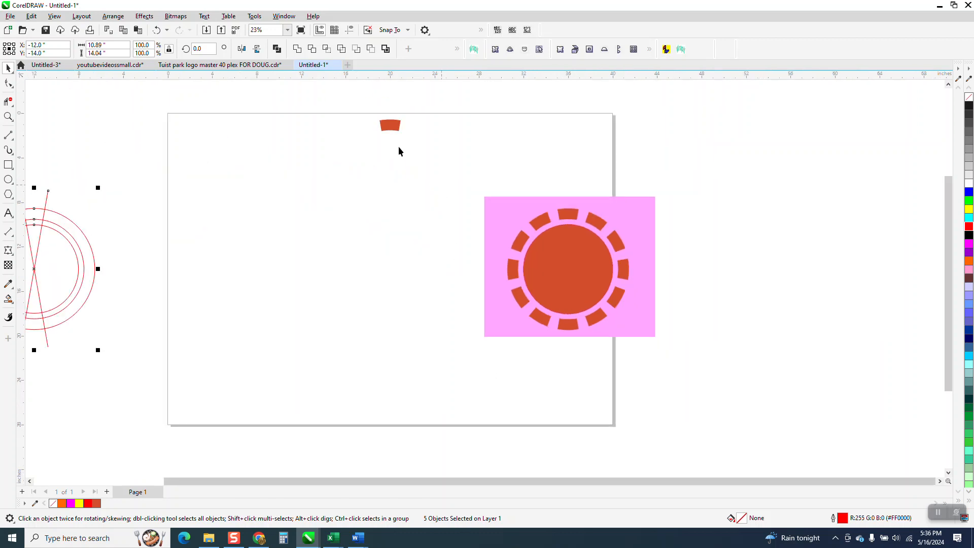
click(391, 126)
key(shift+Down)
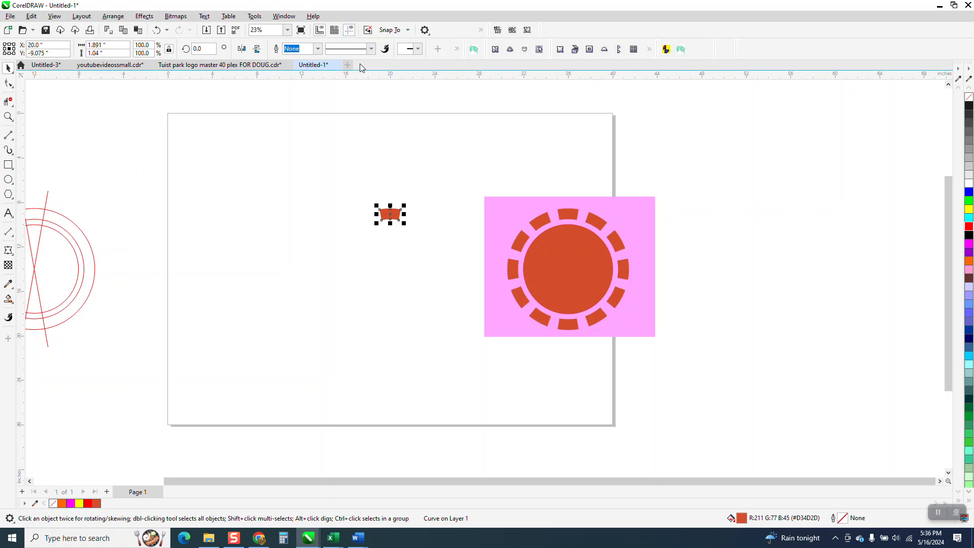
- Add a vertical and a horizontal guideline and centre both on the page
drag(365, 97, 367, 107)
key(p)
drag(23, 166, 151, 203)
key(p)
click(8, 116)
drag(305, 135, 704, 387)
click(8, 68)
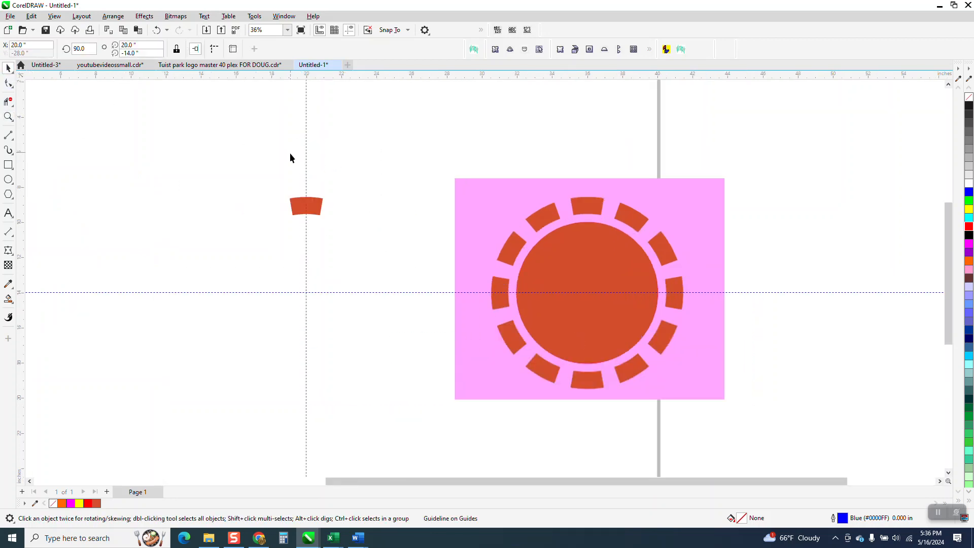
- Move the dash's rotation centre to the guidelines' intersection and create a copy rotated 30 degrees
click(311, 210)
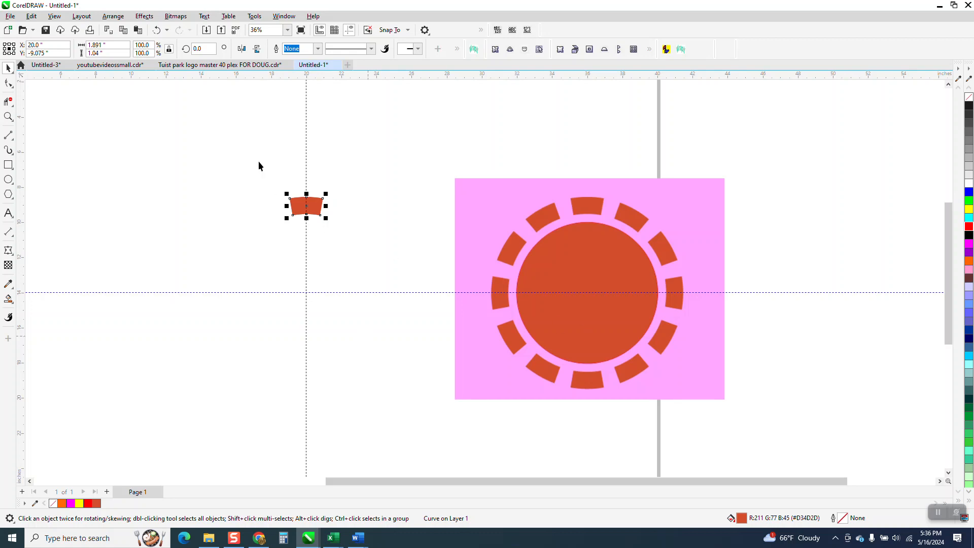
click(316, 206)
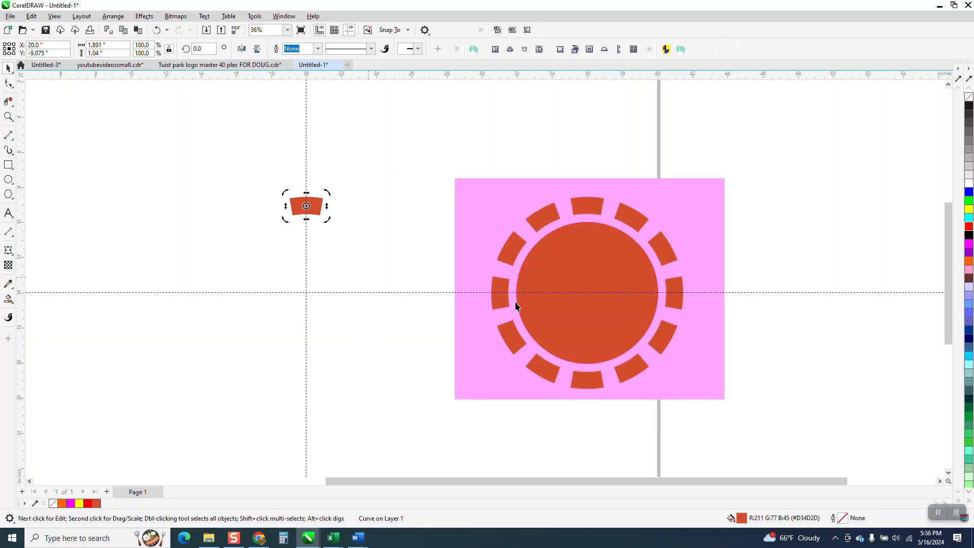
click(311, 204)
click(314, 204)
click(197, 49)
key(Return)
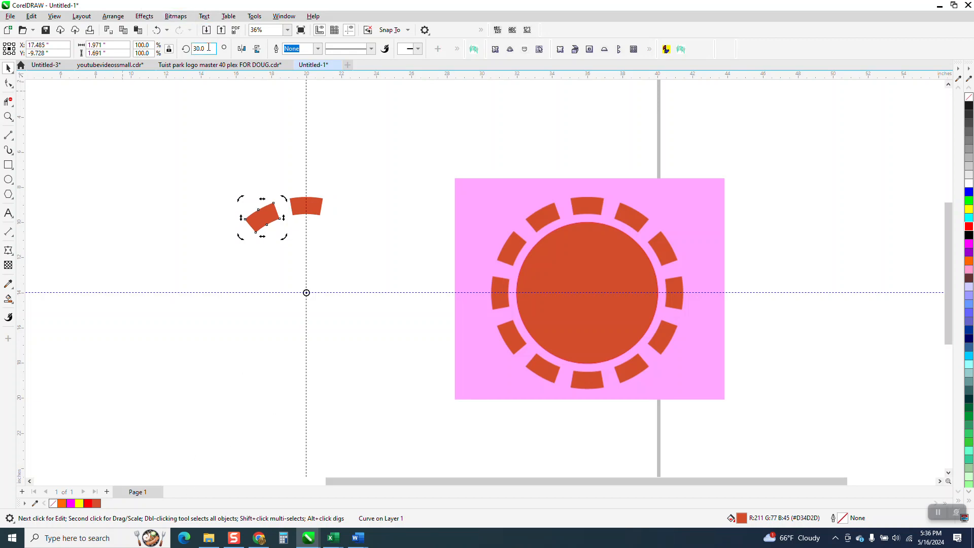
- Repeat the copy in 30-degree increments around the guideline intersection until twelve dashes form a full ring
text(60)
key(ctrl+Return)
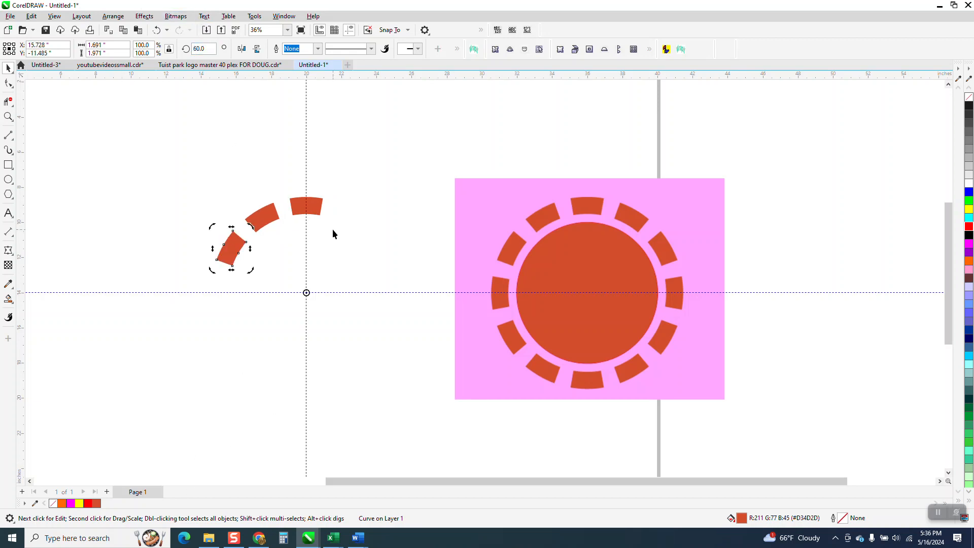
key(ctrl+r)
key(ctrl+r)
key(ctrl+r)
key(ctrl+r)
key(ctrl+r)
key(ctrl+r)
key(ctrl+r)
key(ctrl+r)
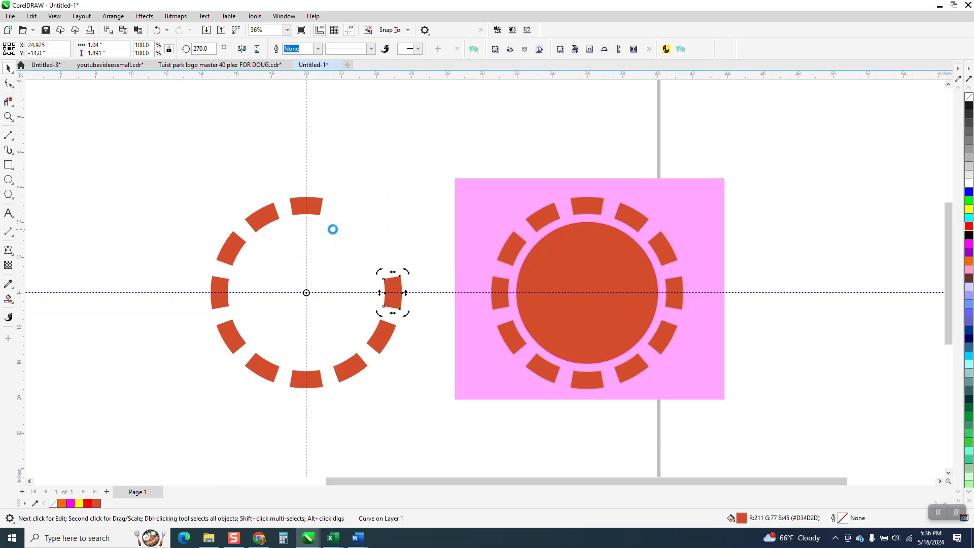
key(ctrl+r)
- Centre the smallest circle on the page inside the dash ring and Smart Fill it with the same orange-red
scroll(428, 304, down, 2)
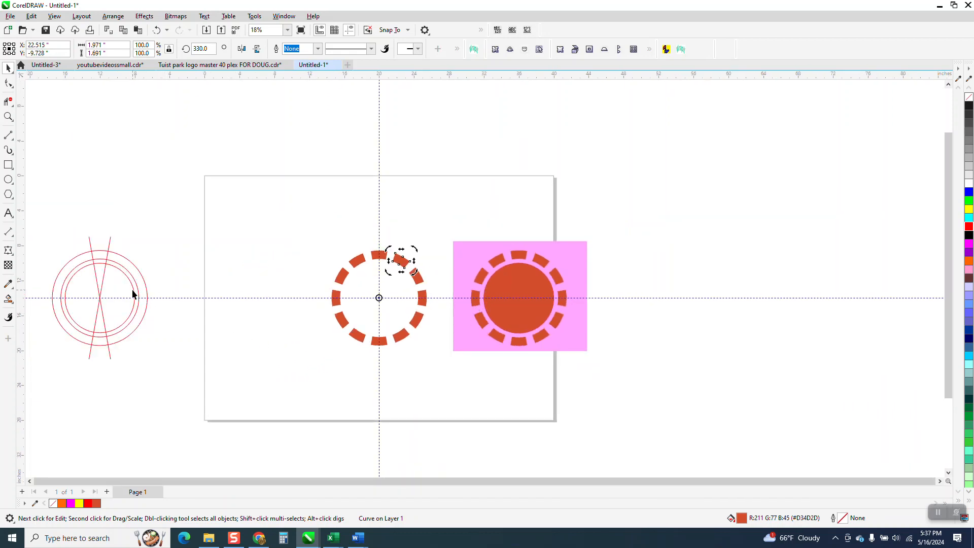
click(135, 293)
key(p)
click(8, 117)
drag(289, 202, 563, 352)
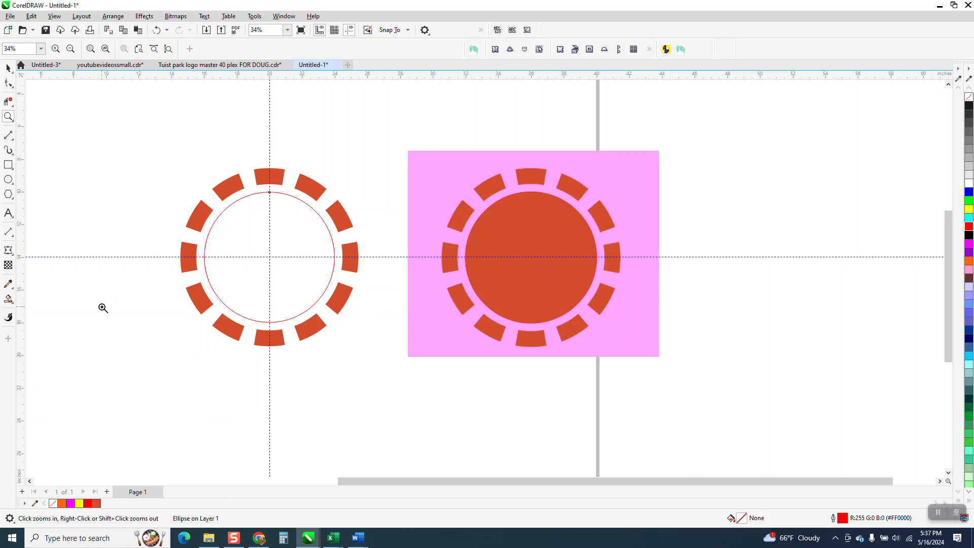
click(8, 299)
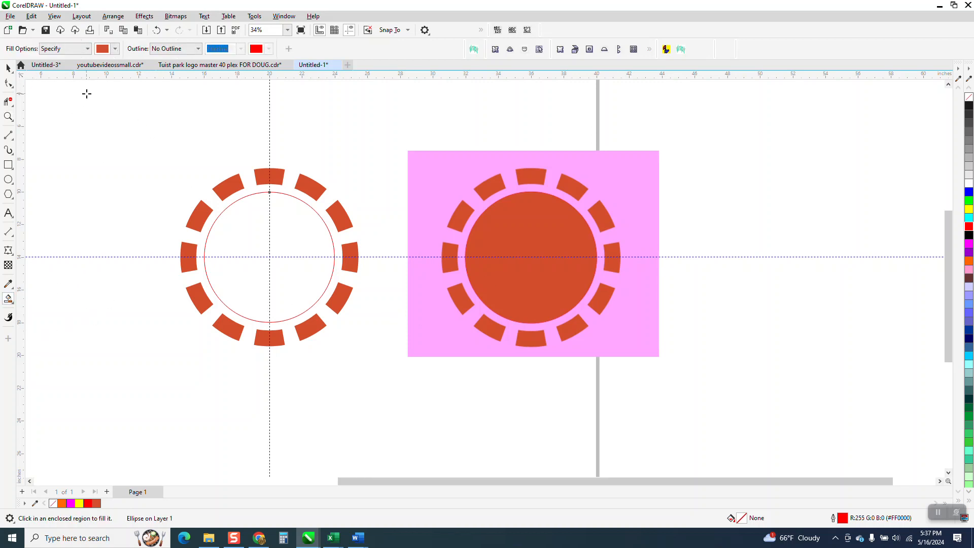
click(239, 224)
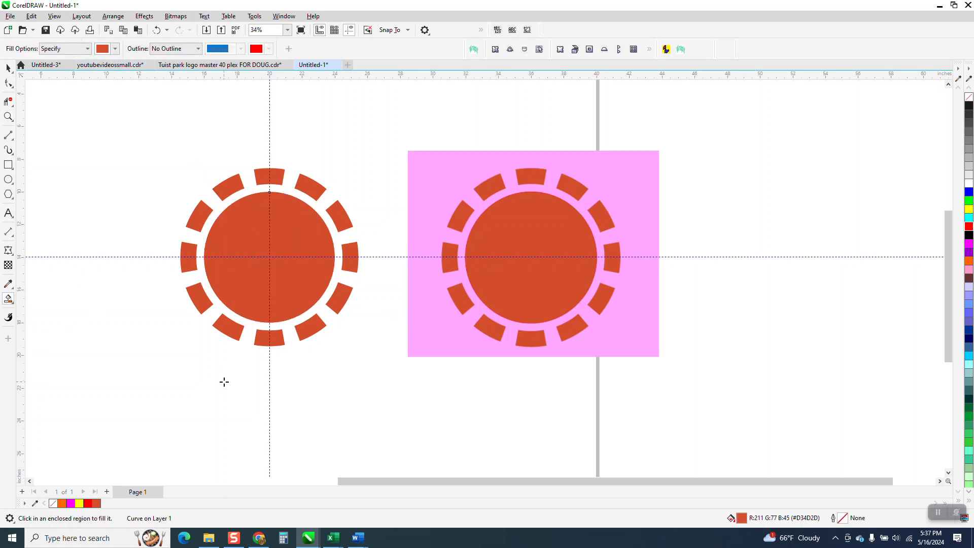
- Delete the vertical and horizontal guidelines
click(8, 67)
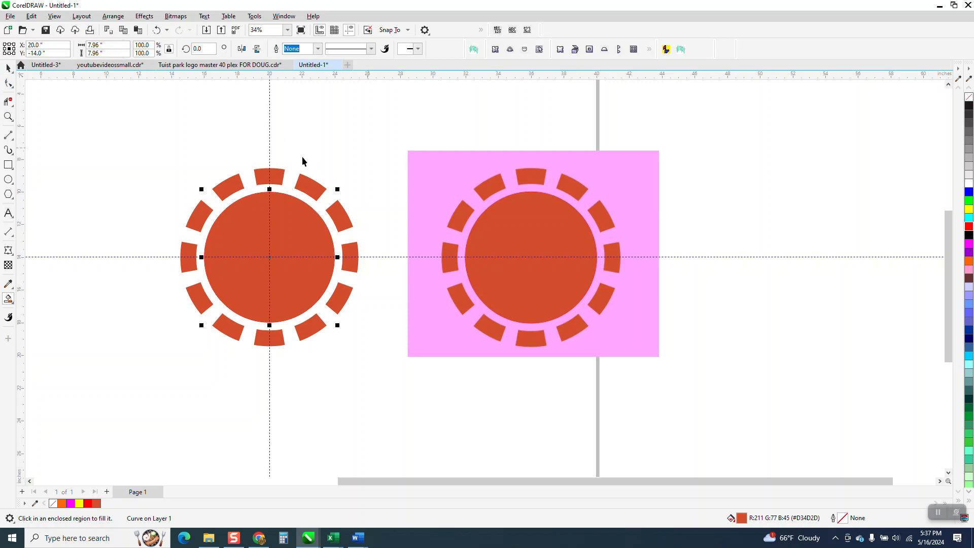
click(269, 143)
key(Delete)
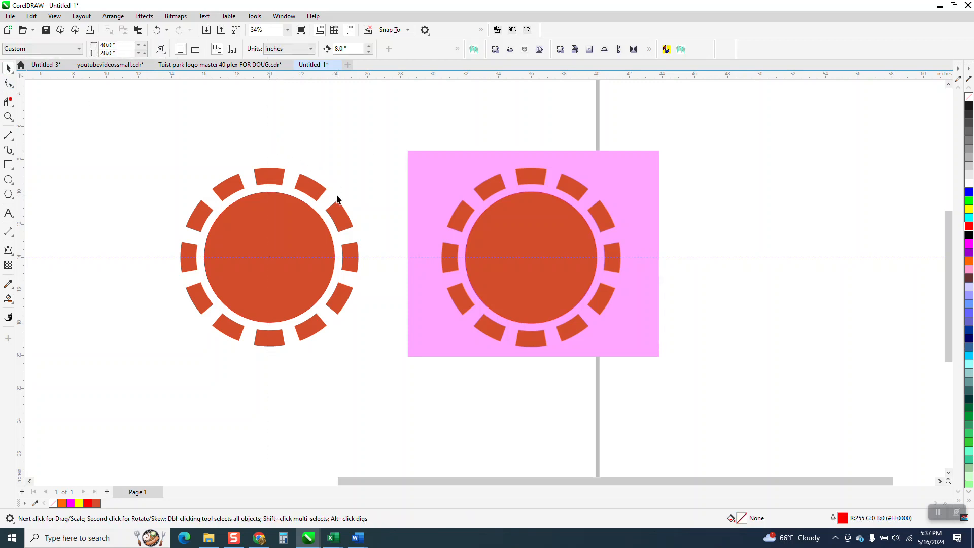
key(Delete)
- Draw a rectangle about 17.58 by 12.86 inches around the vector sun, reaching the bitmap's left edge
click(8, 165)
drag(120, 147, 408, 357)
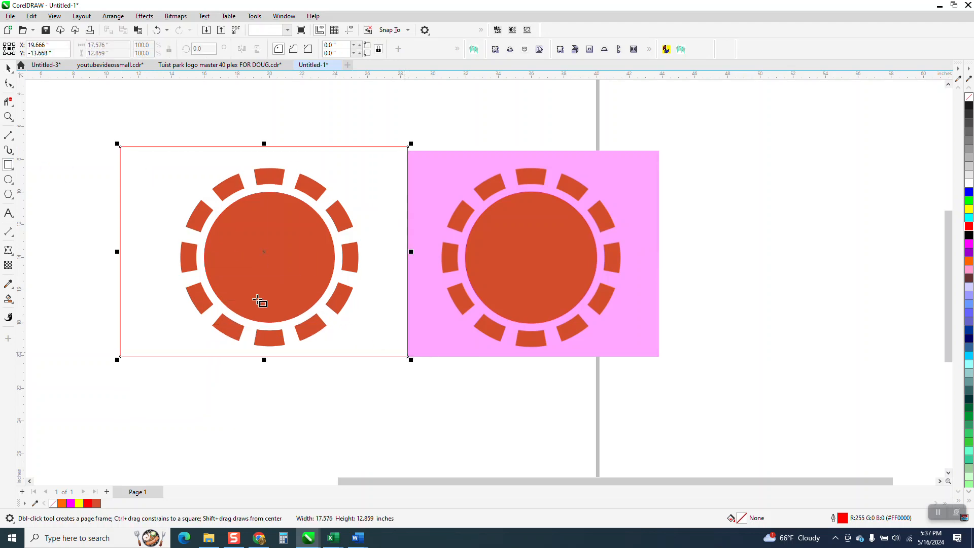
key(space)
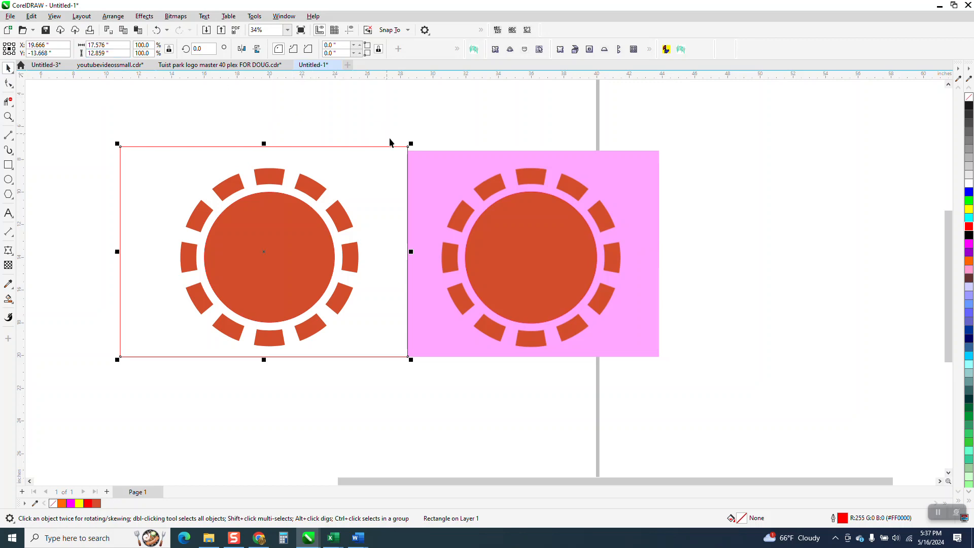
- Select all the sun shapes without the rectangle and nudge them 16 inches down, clear of it
drag(162, 125, 380, 406)
key(p)
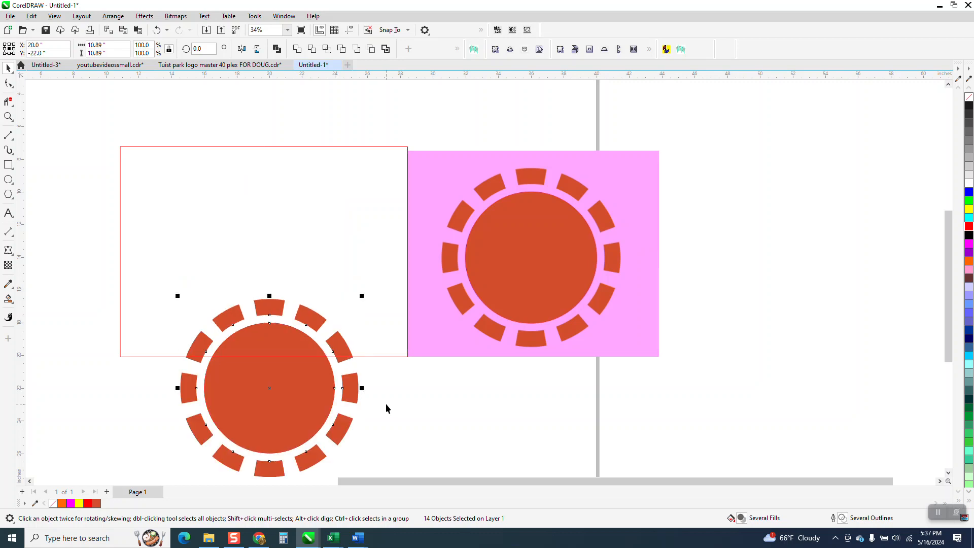
key(shift+Down)
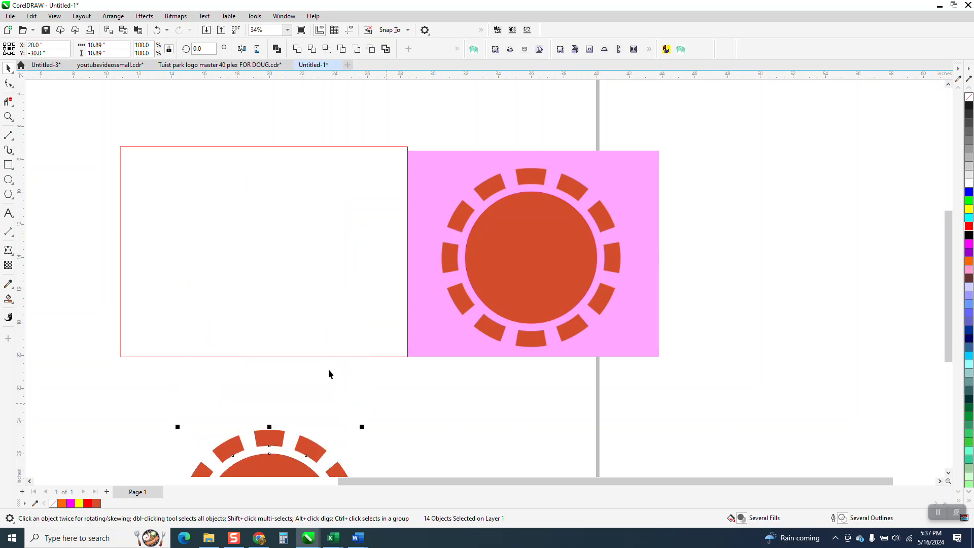
- Smart Fill the empty rectangle with the pink sampled from the bitmap's background
click(8, 299)
click(115, 49)
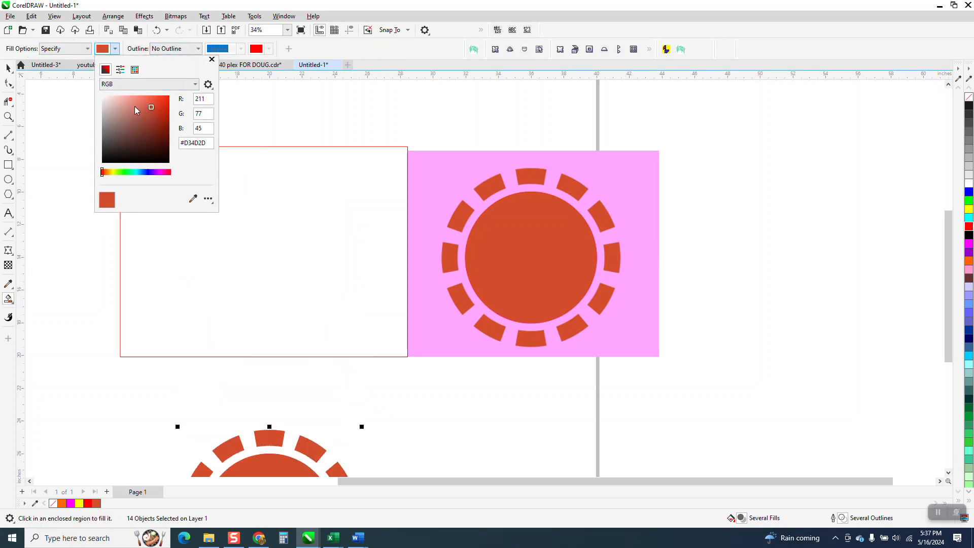
click(193, 199)
click(450, 169)
click(293, 225)
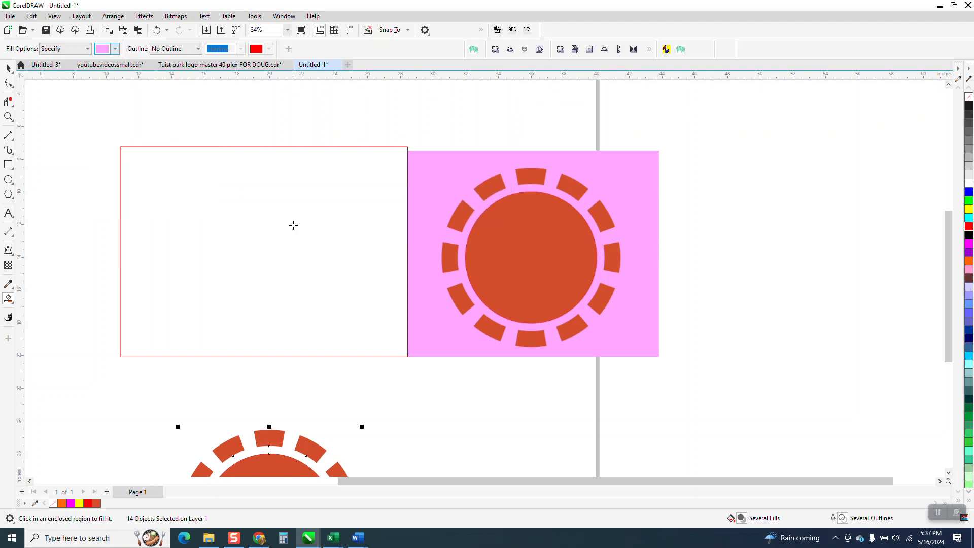
click(333, 240)
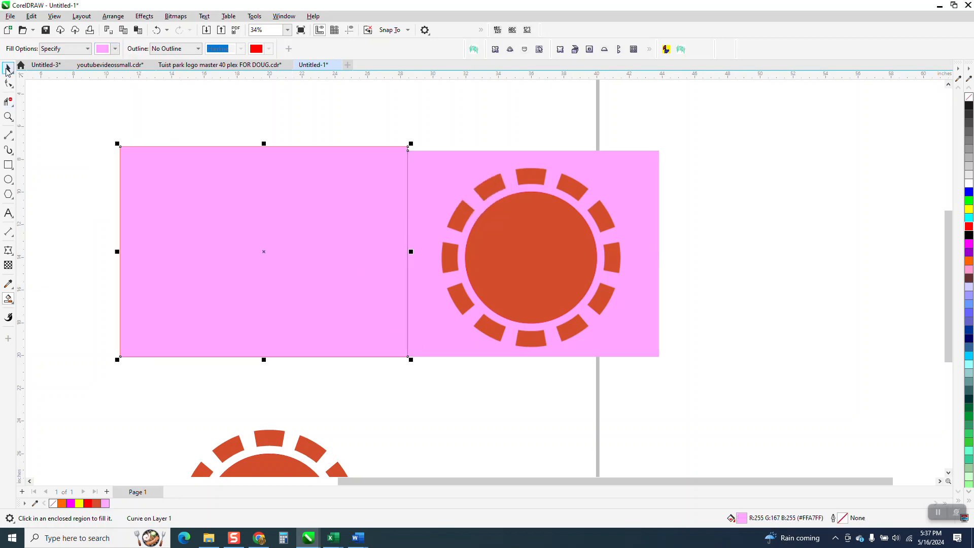
- Select the fourteen sun shapes below the page and nudge them 16 inches up onto the pink rectangle
click(8, 68)
scroll(281, 239, down, 2)
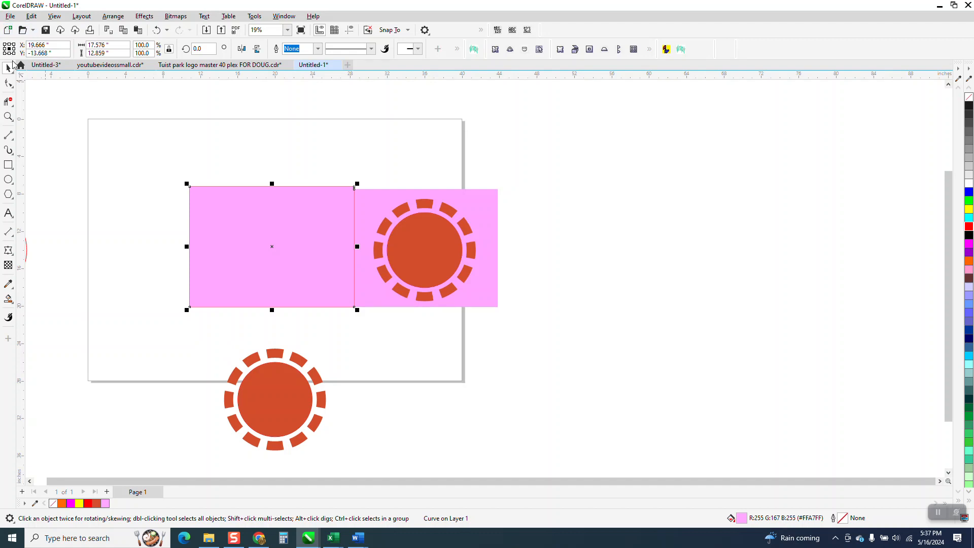
drag(185, 328, 407, 460)
key(Up)
key(Up)
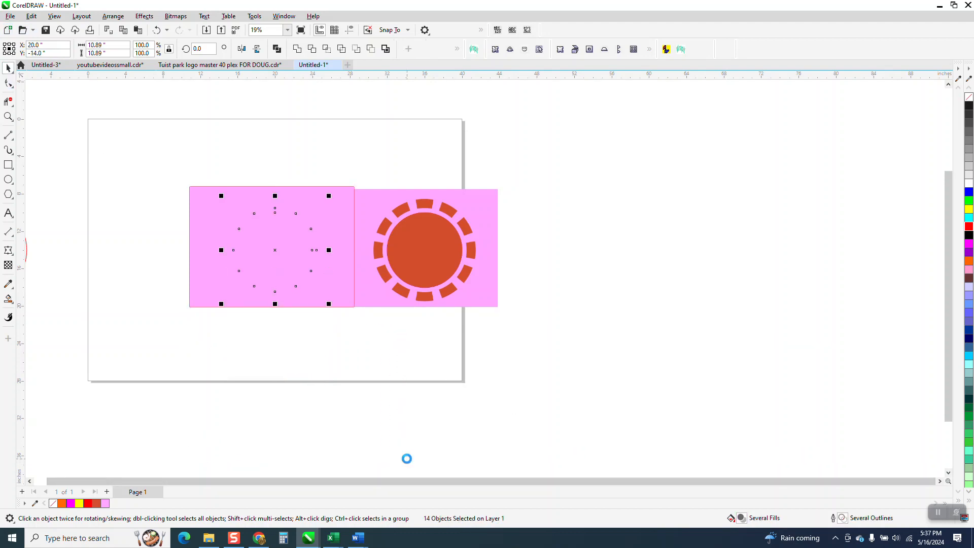
- Bring the sun shapes in front of the pink rectangle
click(112, 16)
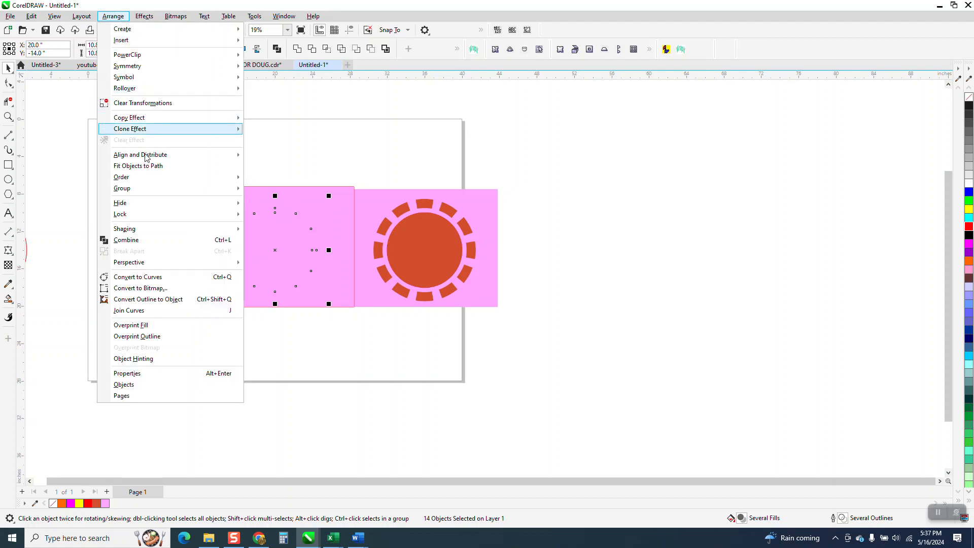
mouse_move(122, 177)
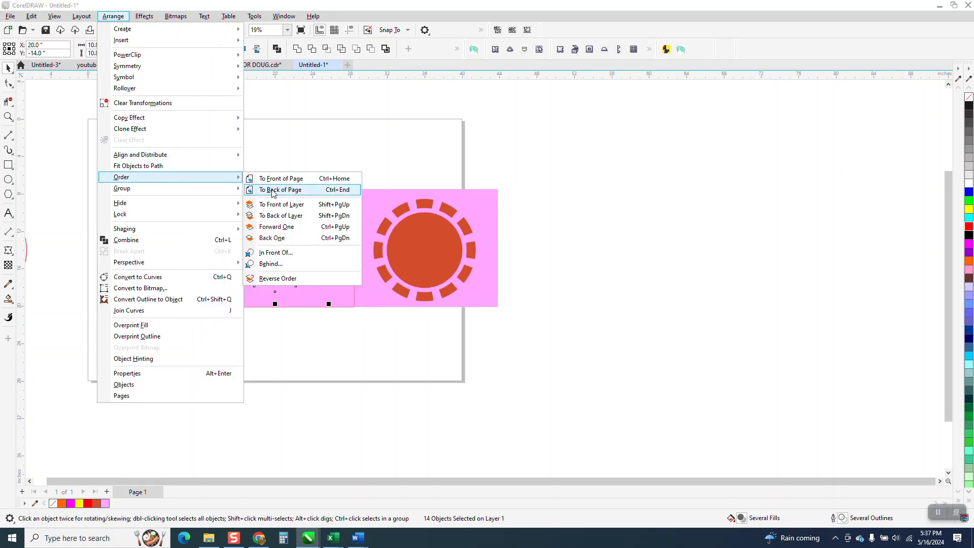
click(274, 190)
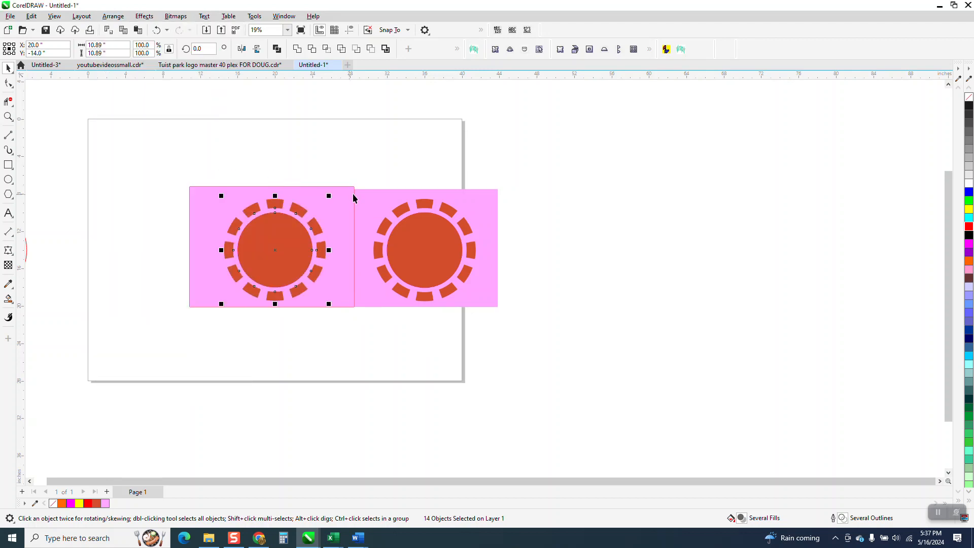
- Compare the edges of the vector sun and its dashes with the bitmap original up close
click(8, 116)
drag(229, 181, 549, 330)
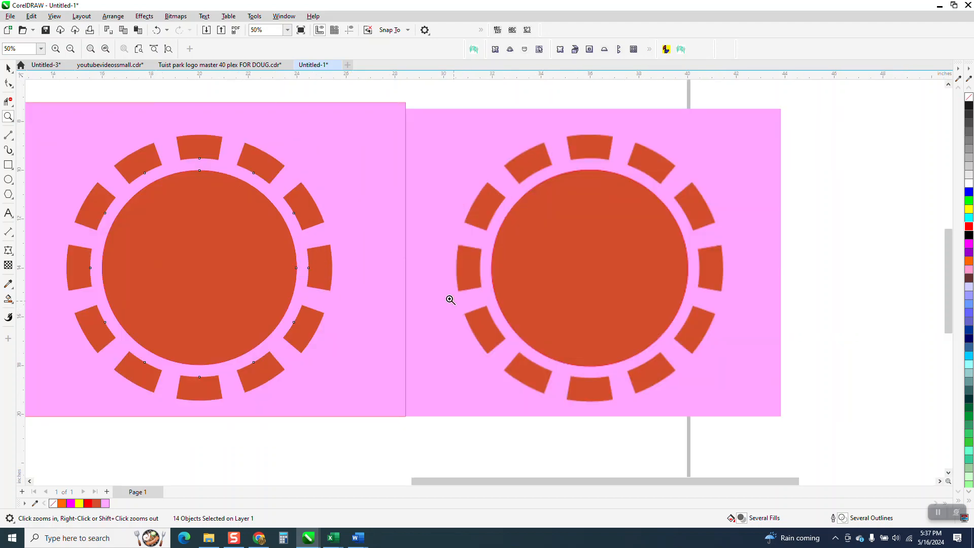
scroll(532, 293, up, 4)
scroll(528, 213, down, 6)
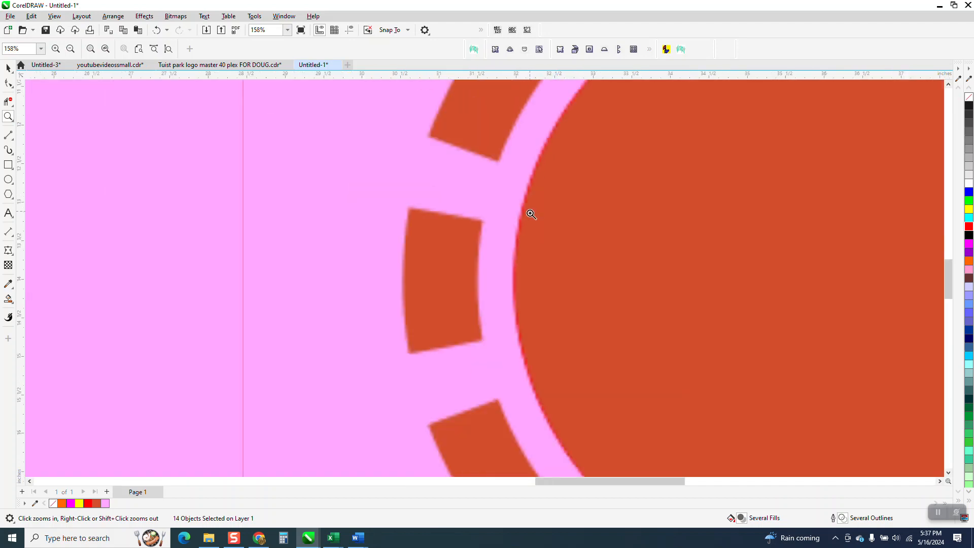
scroll(416, 234, up, 4)
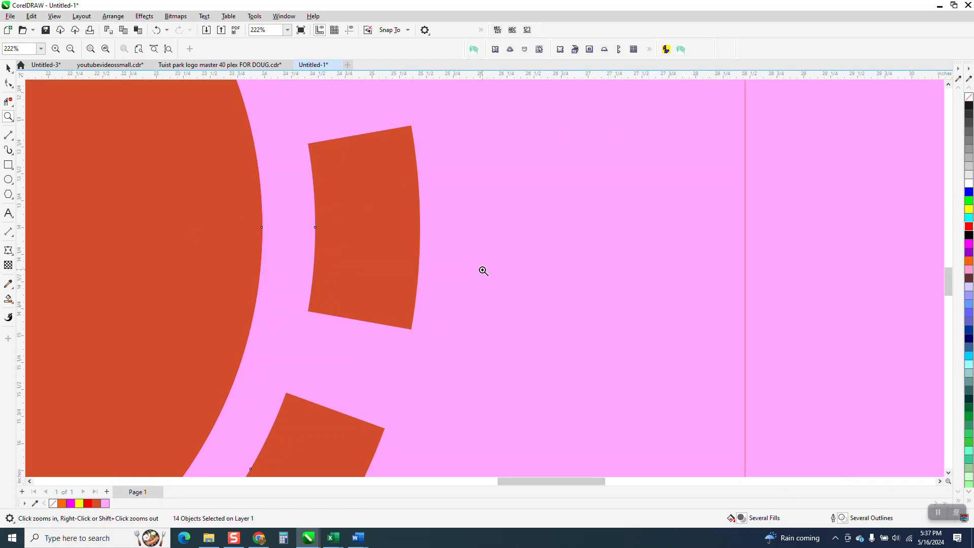
scroll(483, 270, down, 2)
scroll(466, 233, down, 4)
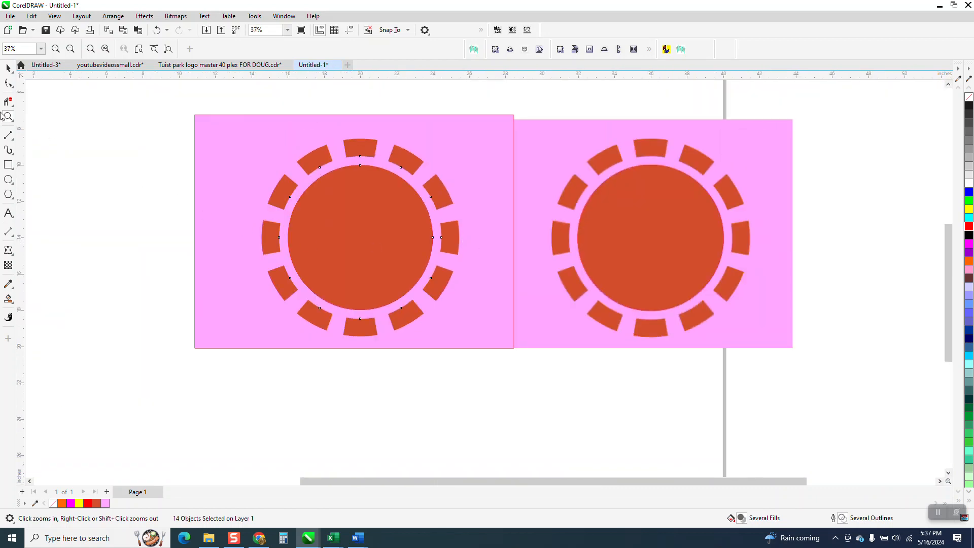
- Move the bitmap away from the vector sun, off the page's edge to about X 48.86, Y -15.16 inches
click(8, 67)
scroll(337, 206, down, 2)
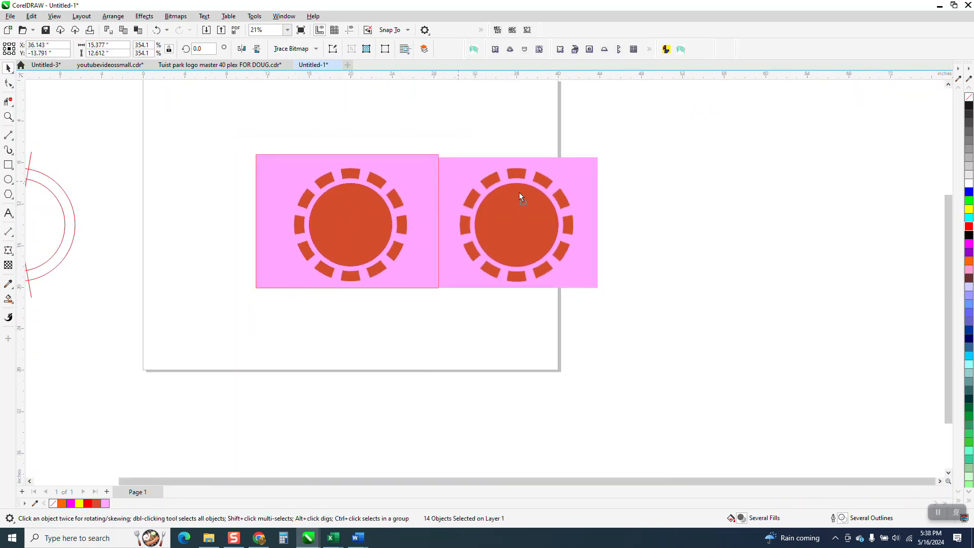
drag(519, 193, 646, 206)
scroll(386, 212, down, 1)
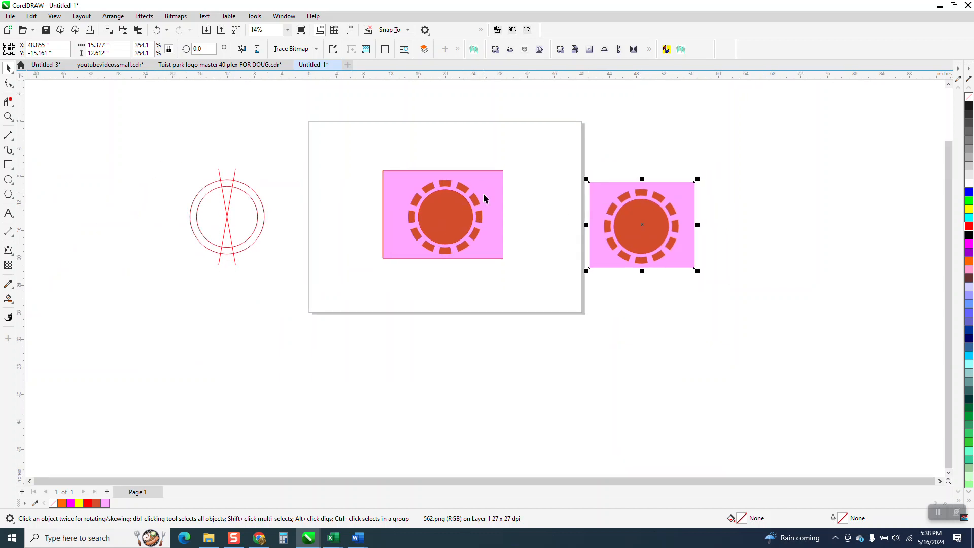
- Delete the pink background fill and the rectangle outline around the vector sun
click(485, 196)
key(Delete)
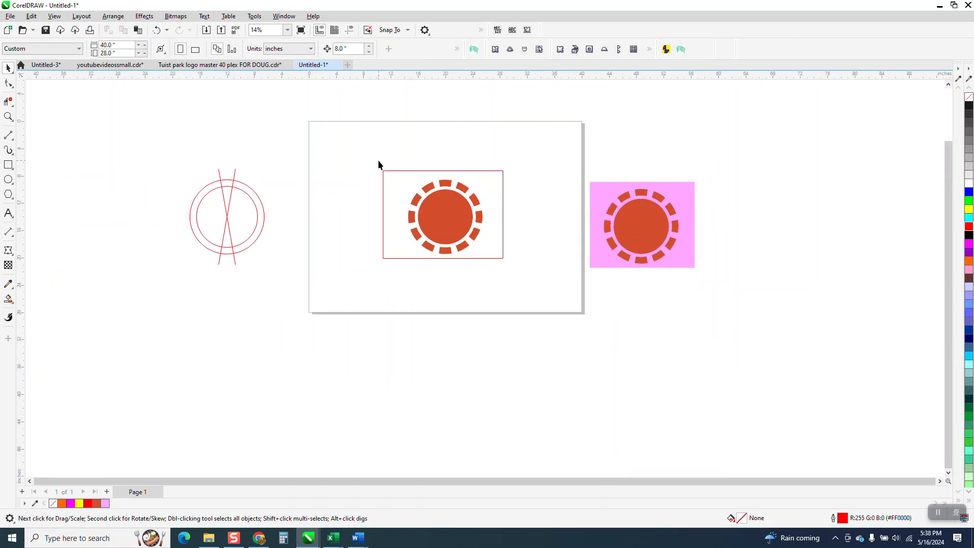
click(399, 176)
- Group the vector sun's fourteen shapes and scale the group about its centre to about 17.31 inches
drag(351, 156, 574, 325)
key(ctrl+g)
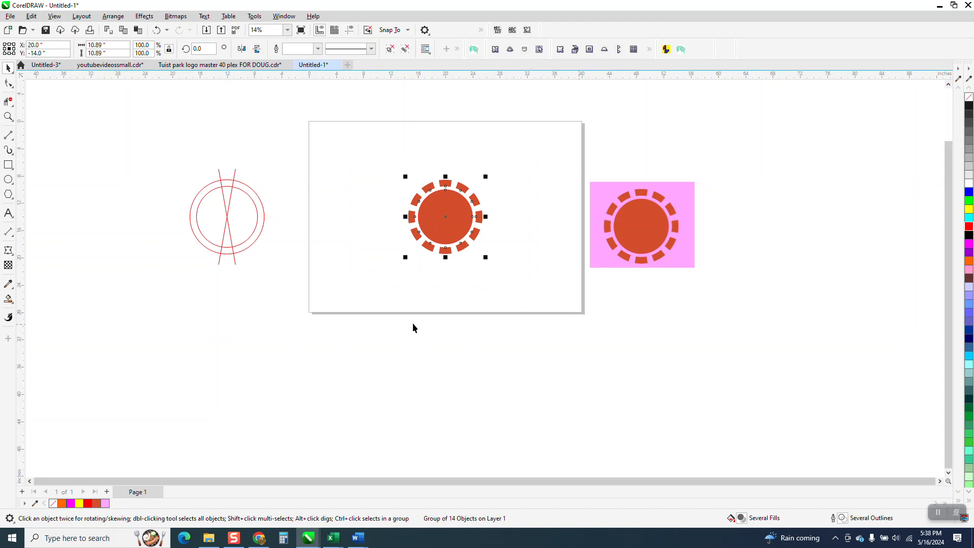
drag(486, 176, 525, 153)
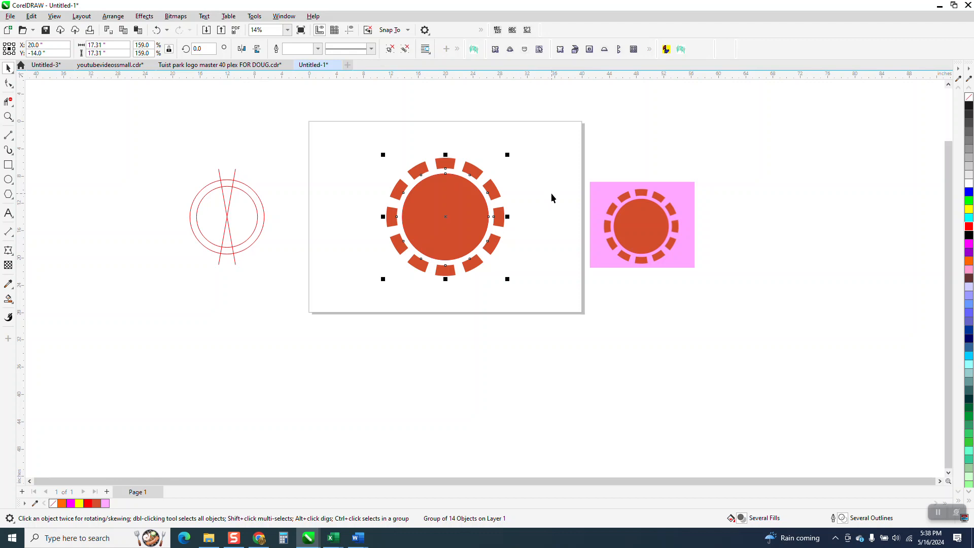
- Move the bitmap beside the enlarged vector sun, to about X 40, Y -13.6 inches, and compare the two up close
drag(638, 227, 578, 216)
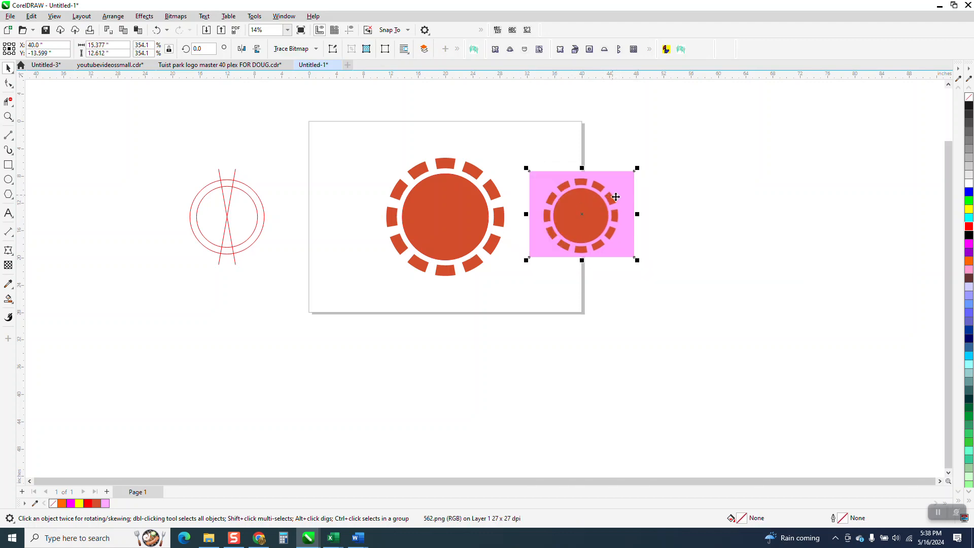
click(9, 116)
drag(378, 161, 657, 285)
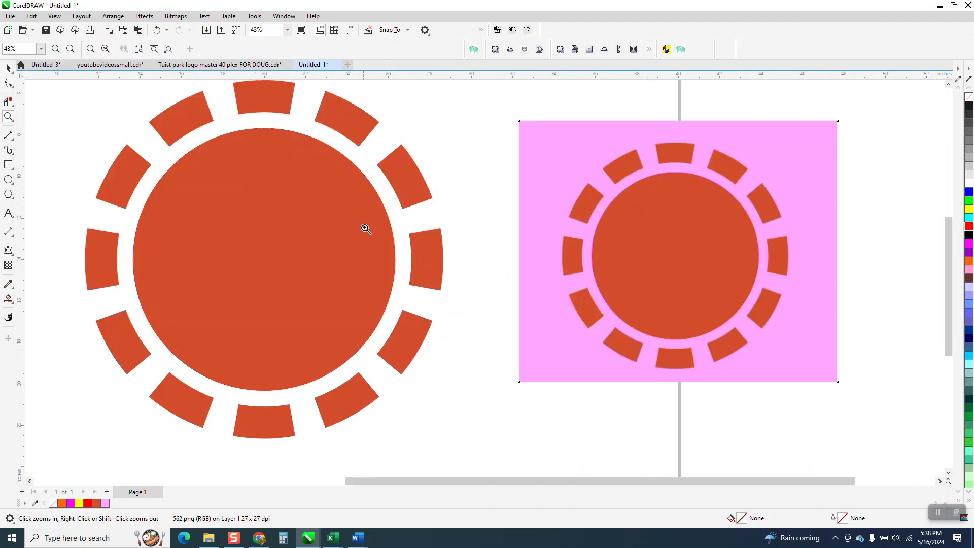
scroll(368, 228, down, 1)
scroll(366, 228, down, 1)
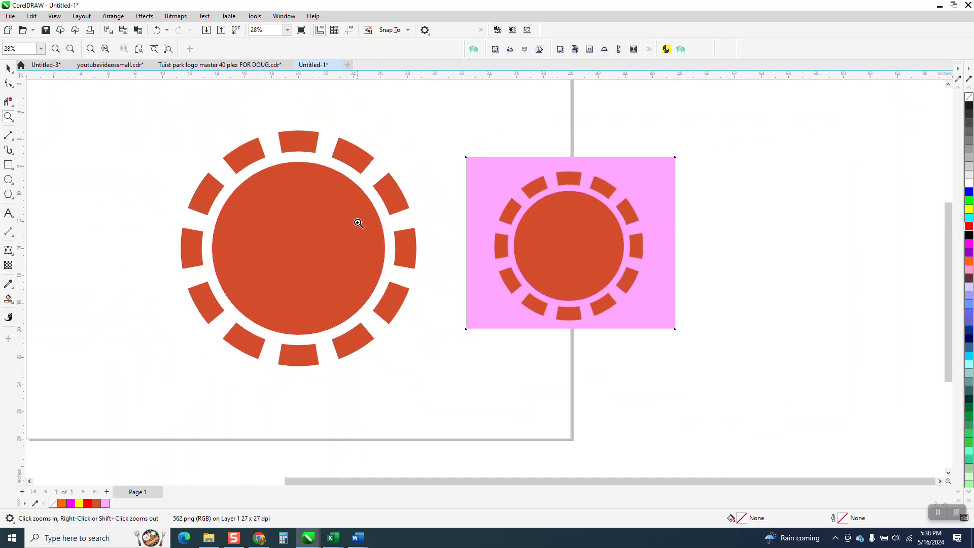
scroll(357, 221, down, 1)
scroll(130, 263, down, 1)
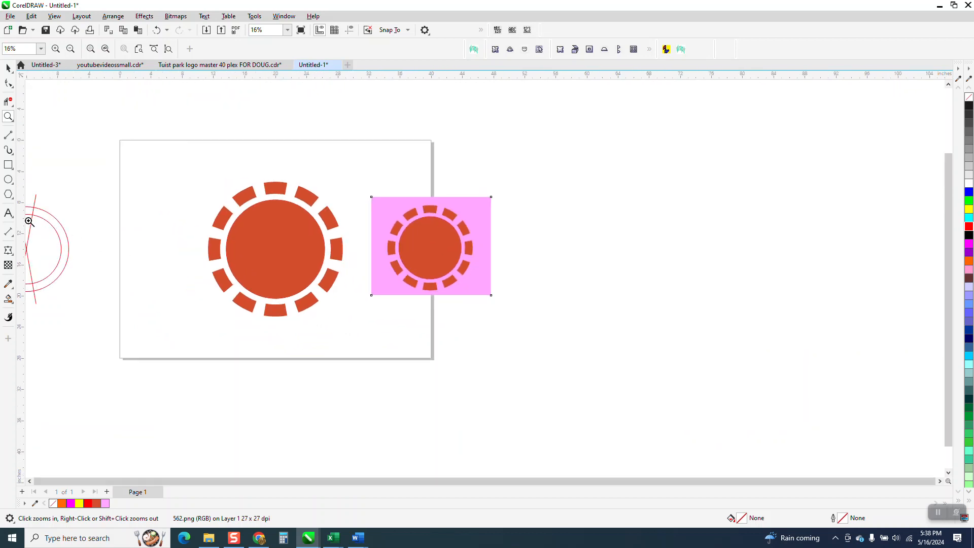
scroll(139, 243, down, 1)
- Nudge the enlarged sun group 32 inches to the right, off the page
click(9, 68)
drag(147, 175, 336, 320)
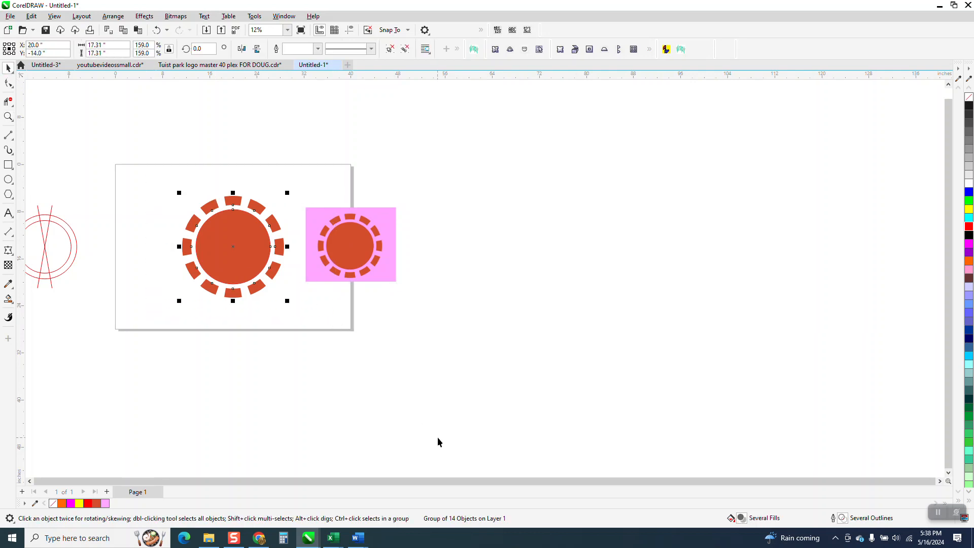
key(Right)
key(Right)
key(Right)
key(Right)
- Nudge the spare group of two circles and two crossing lines 32 inches to the right, onto the page
scroll(458, 448, down, 1)
drag(102, 257, 222, 360)
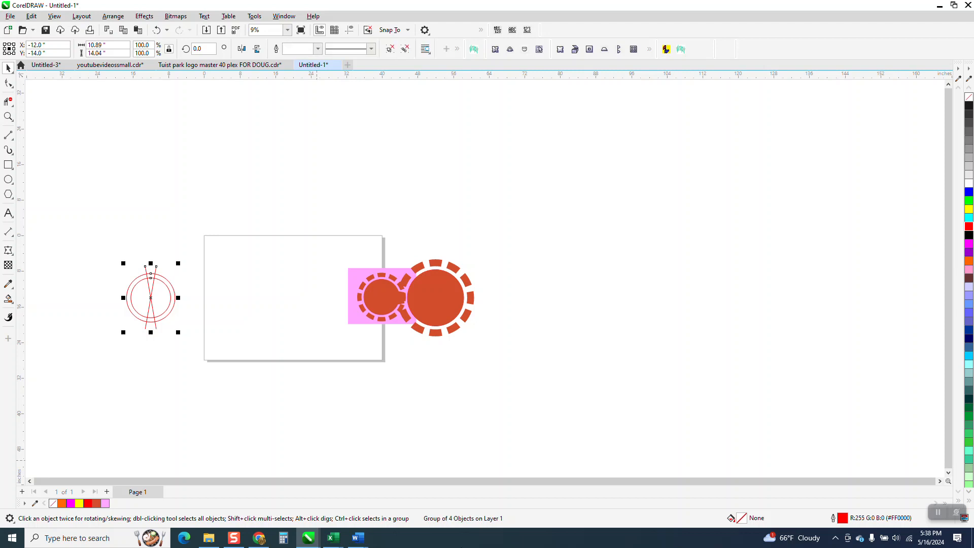
key(Right)
key(Right)
key(Right)
key(Right)
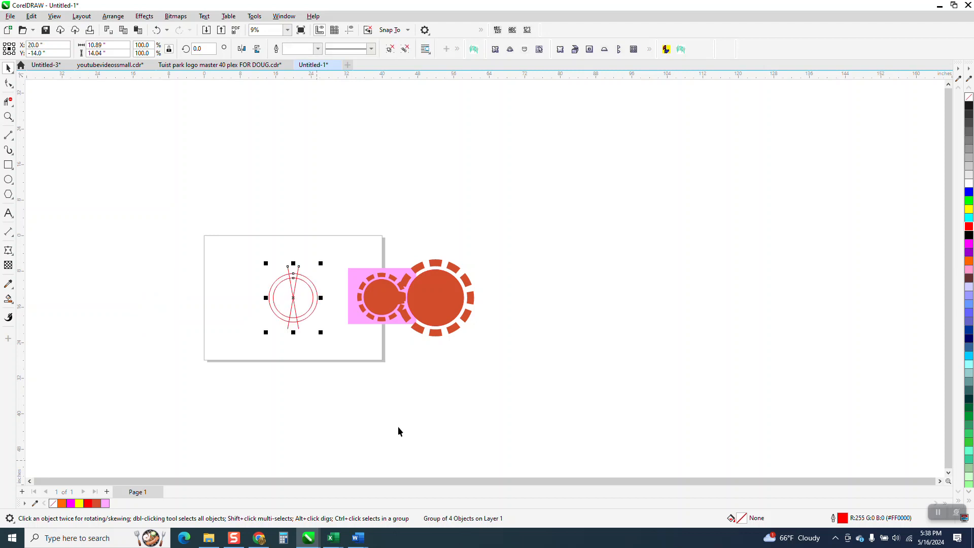
- Ungroup the two circles and the crossing lines, then clear the selection
click(113, 16)
mouse_move(212, 190)
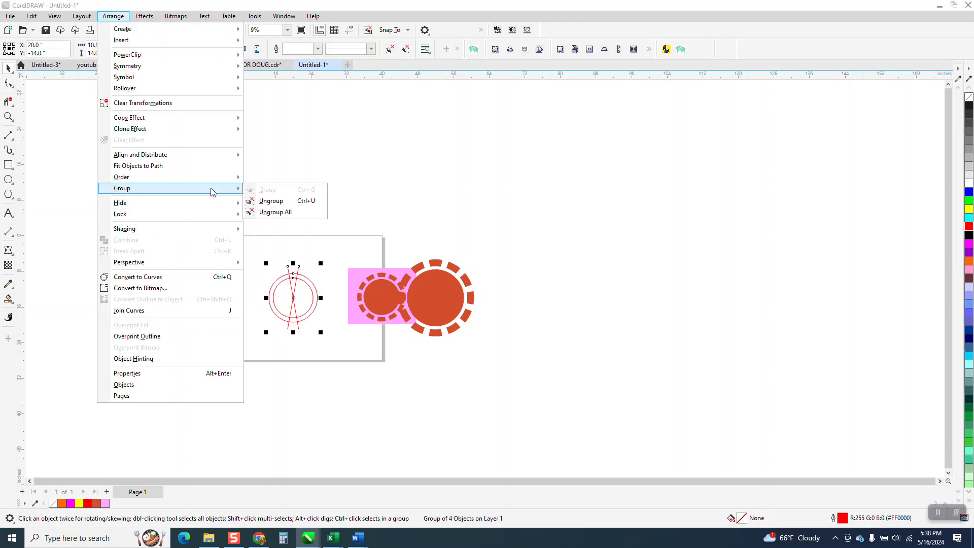
click(254, 198)
click(292, 237)
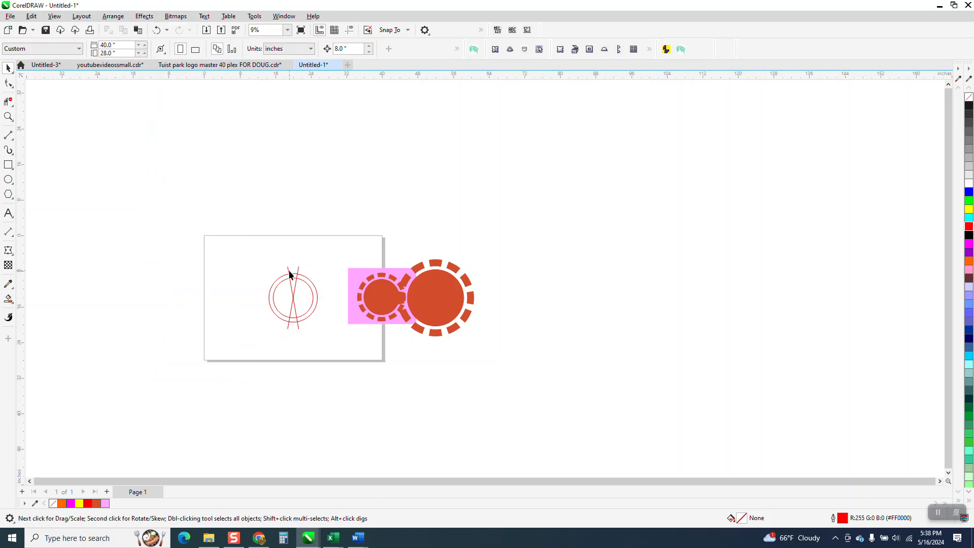
- Group the two crossing lines separately from the circles
click(289, 274)
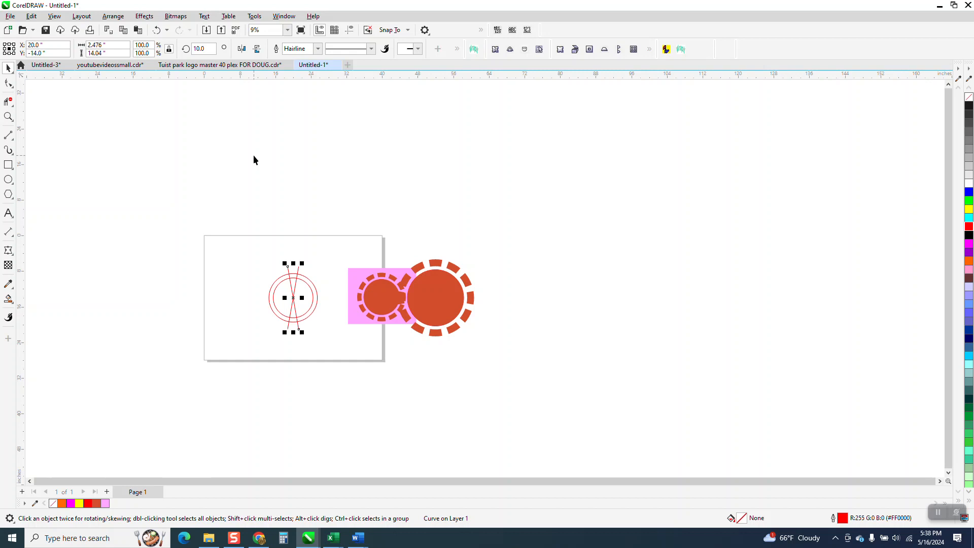
click(290, 249)
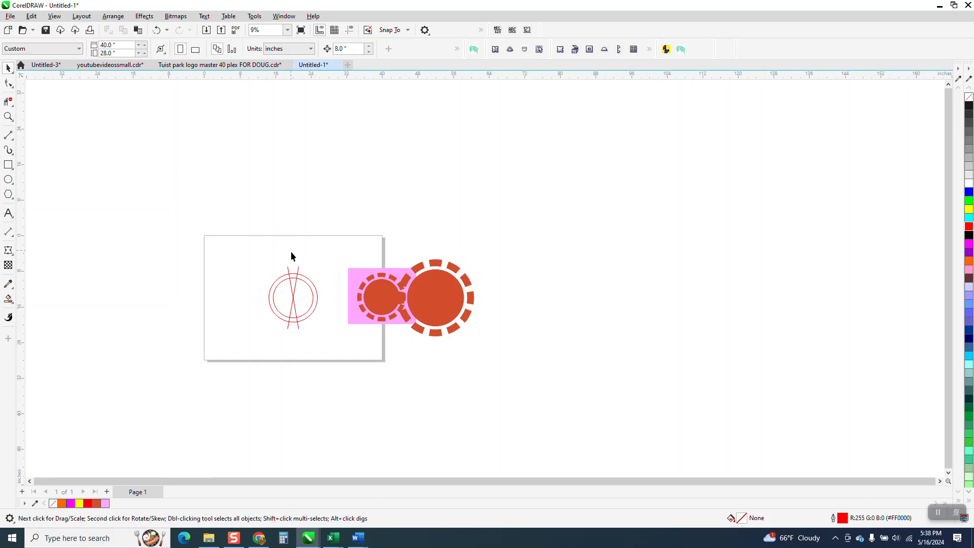
click(299, 271)
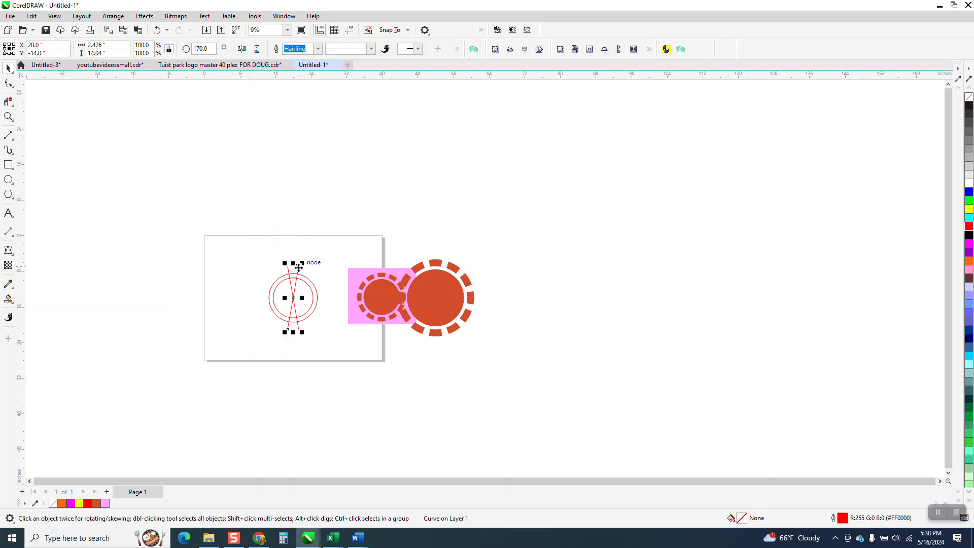
shift+click(288, 272)
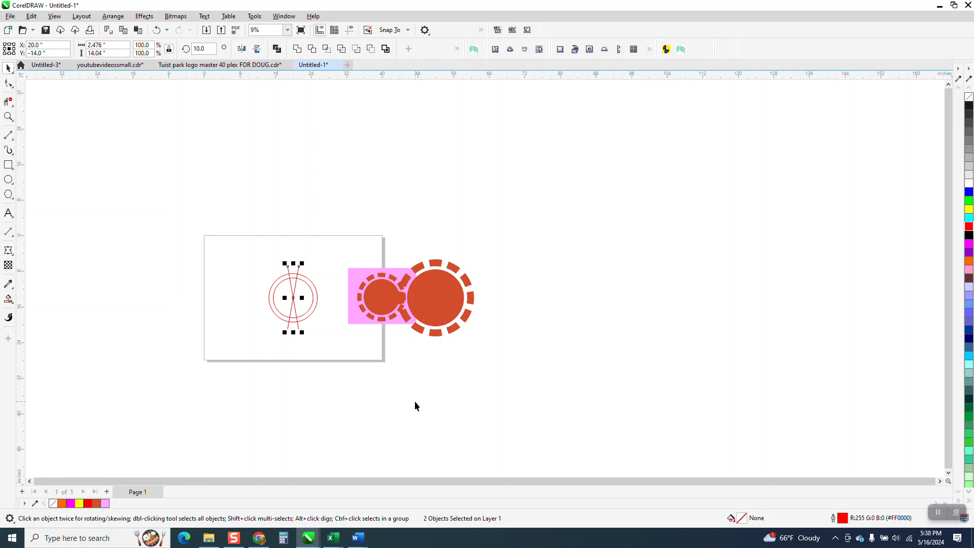
key(ctrl+g)
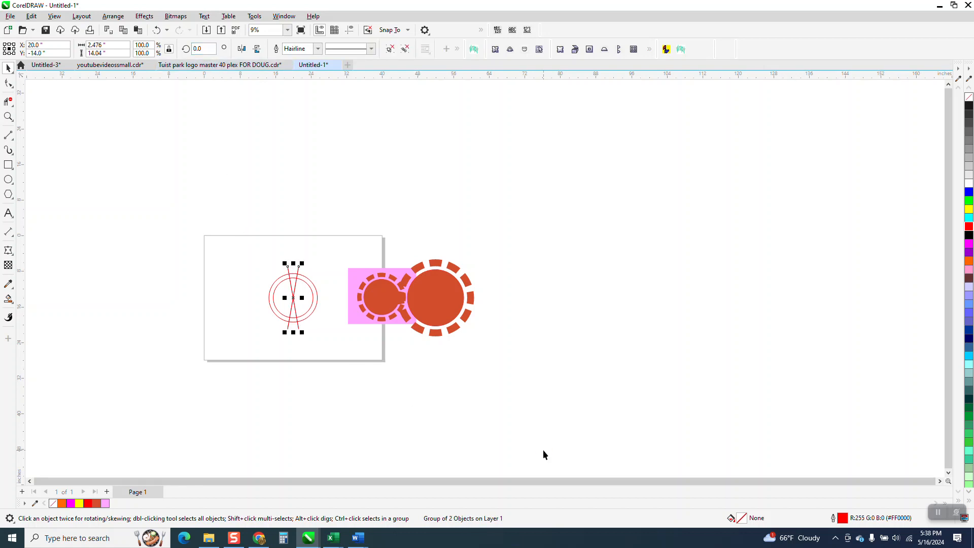
- Rotate a copy of the line pair by 30 degrees and repeat it four more times around the circles' centre
click(203, 48)
text(30)
key(Return)
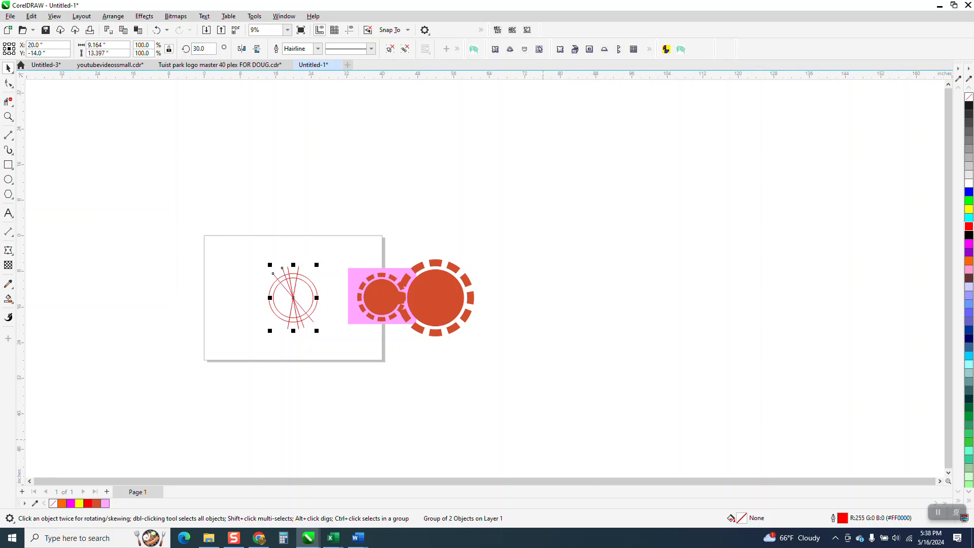
key(ctrl+d)
key(ctrl+d)
key(ctrl+d)
key(ctrl+d)
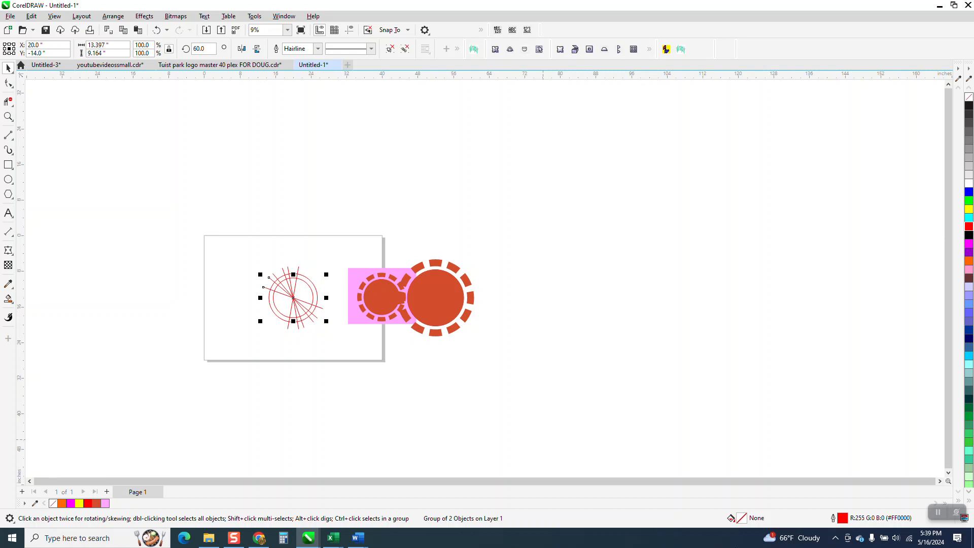
right_click(762, 545)
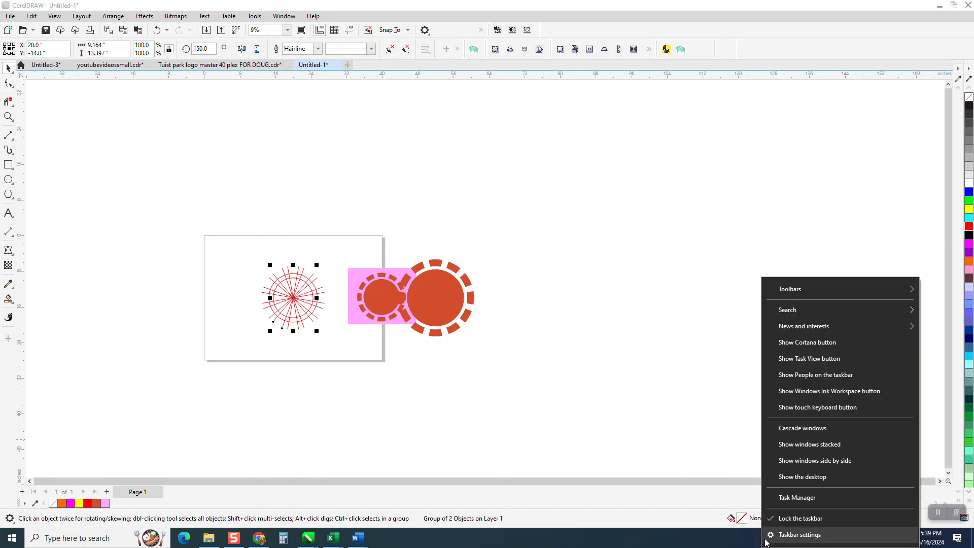
- Set the Smart Fill colour to the orange-red sampled from the bitmap's sun disc
click(8, 116)
drag(268, 242, 437, 367)
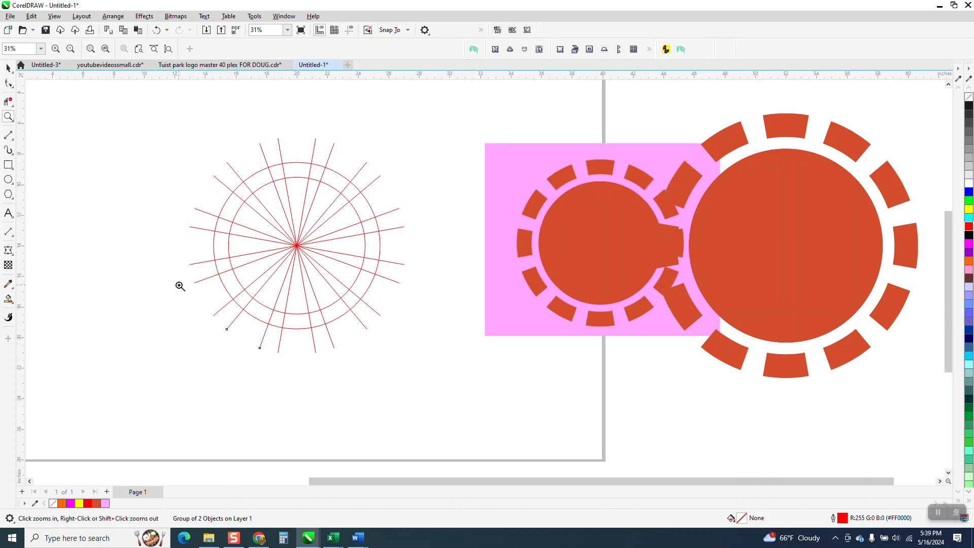
click(8, 299)
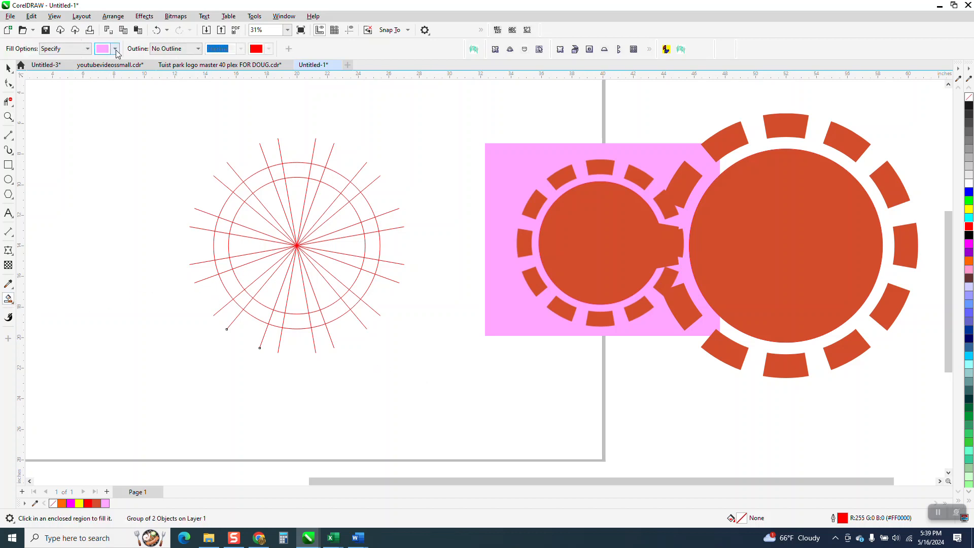
click(115, 48)
click(193, 198)
click(604, 211)
- Smart Fill the twelve wider segments between the two circles with orange-red #D34D2D and no outline
click(365, 209)
click(359, 206)
click(334, 180)
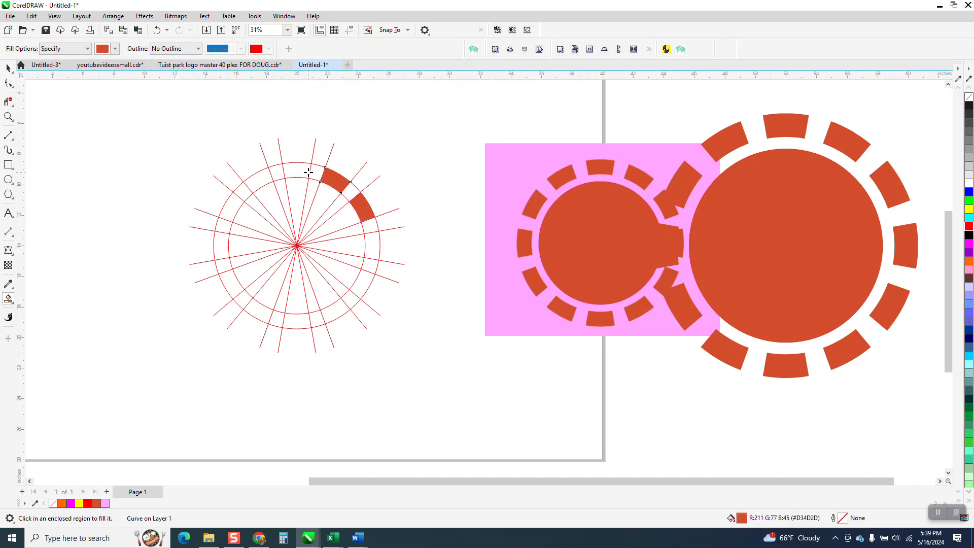
click(297, 171)
click(259, 181)
click(229, 209)
click(223, 243)
click(230, 280)
click(256, 309)
click(296, 321)
click(332, 312)
click(363, 284)
click(372, 246)
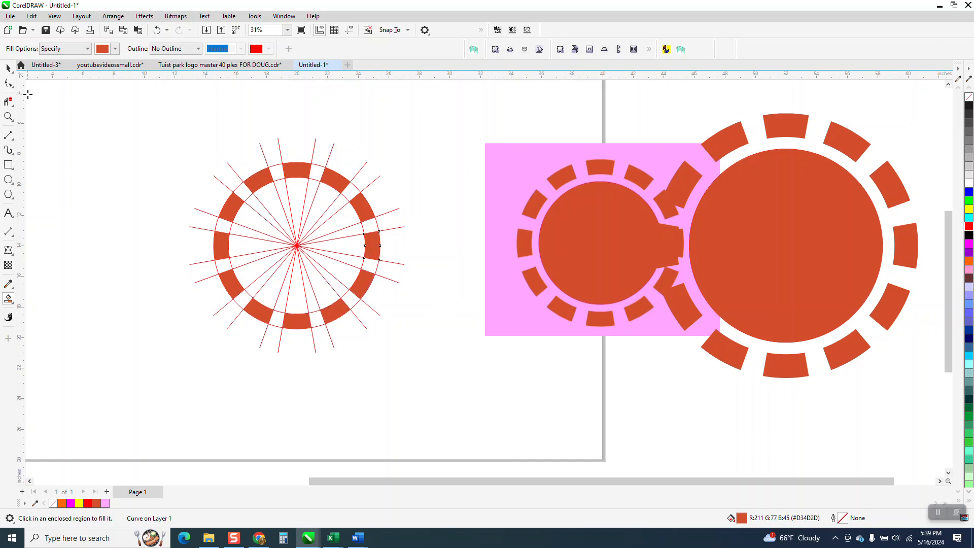
click(8, 68)
scroll(287, 260, down, 1)
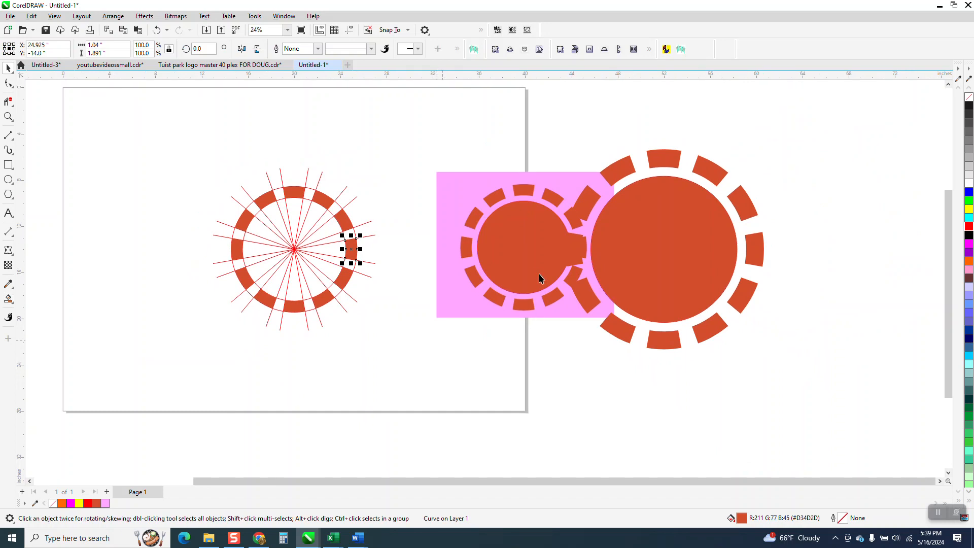